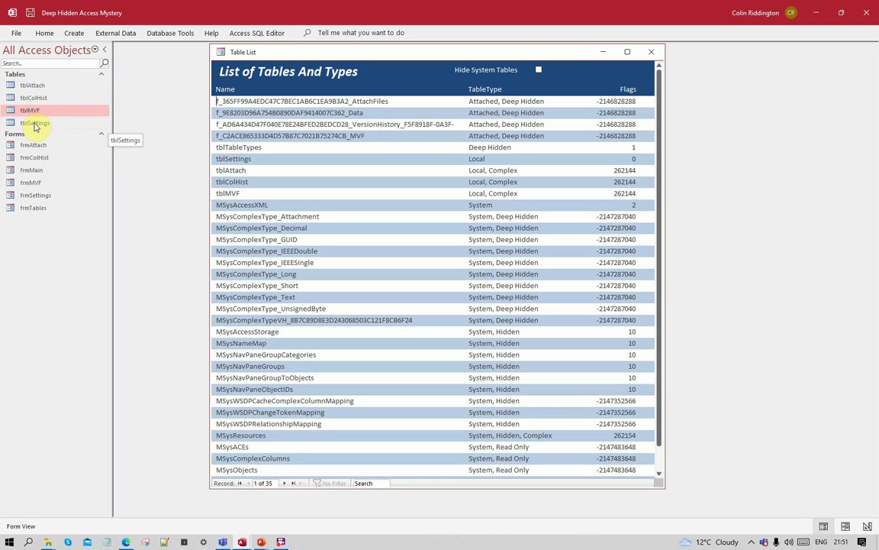
# Step: Turn on the display of system objects in the Navigation Pane
pyautogui.rightClick(181, 198)
pyautogui.click(274, 293)
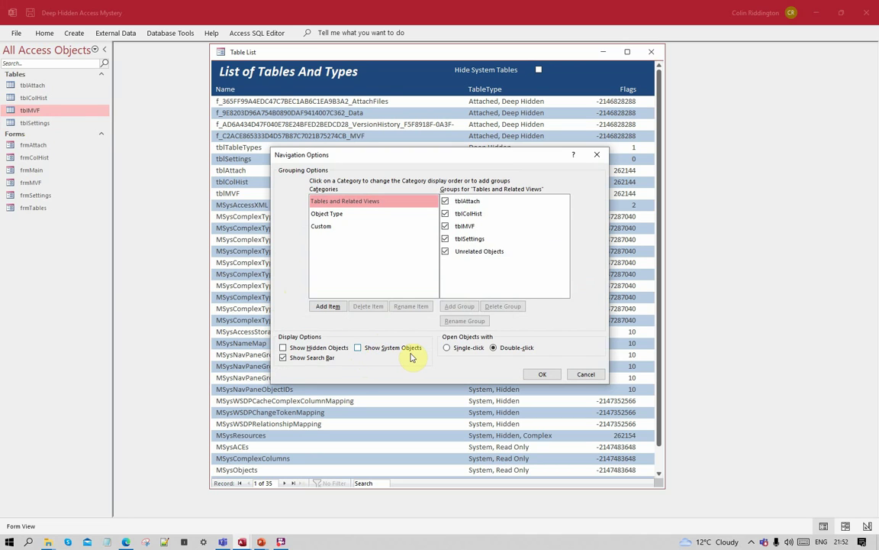
pyautogui.click(358, 348)
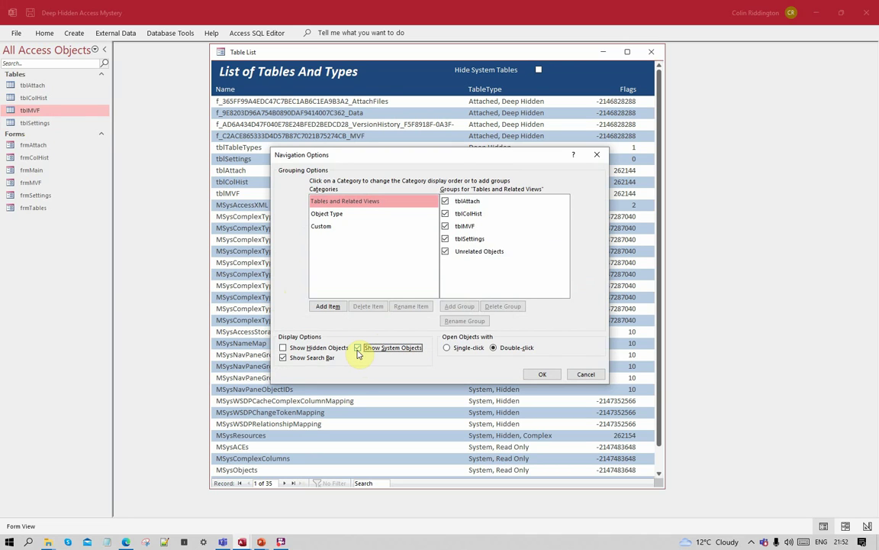
pyautogui.click(536, 374)
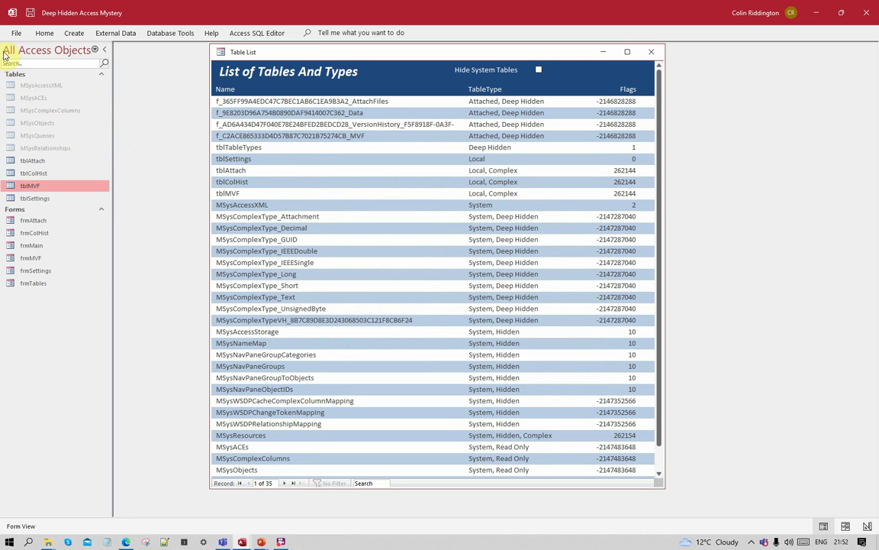
# Step: Turn on the display of hidden objects in the Navigation Pane and collapse the Queries group
pyautogui.rightClick(39, 48)
pyautogui.click(89, 135)
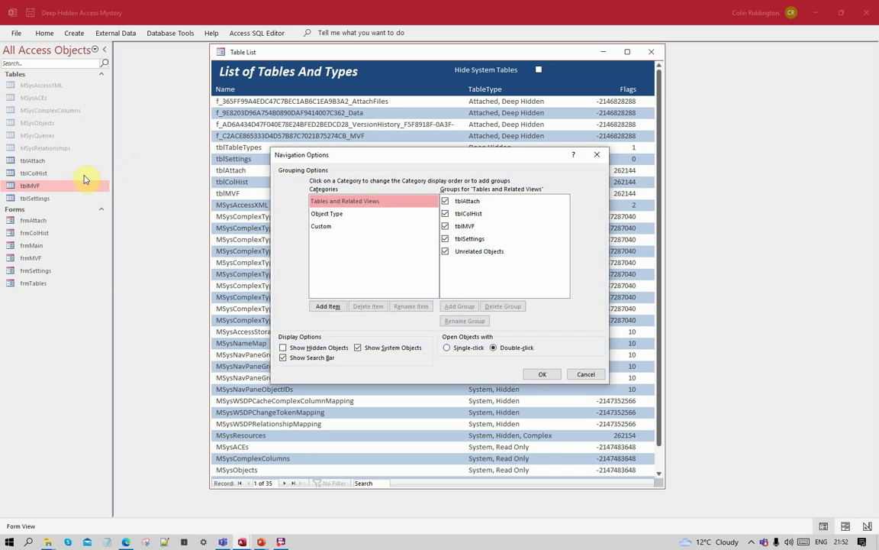
pyautogui.click(282, 347)
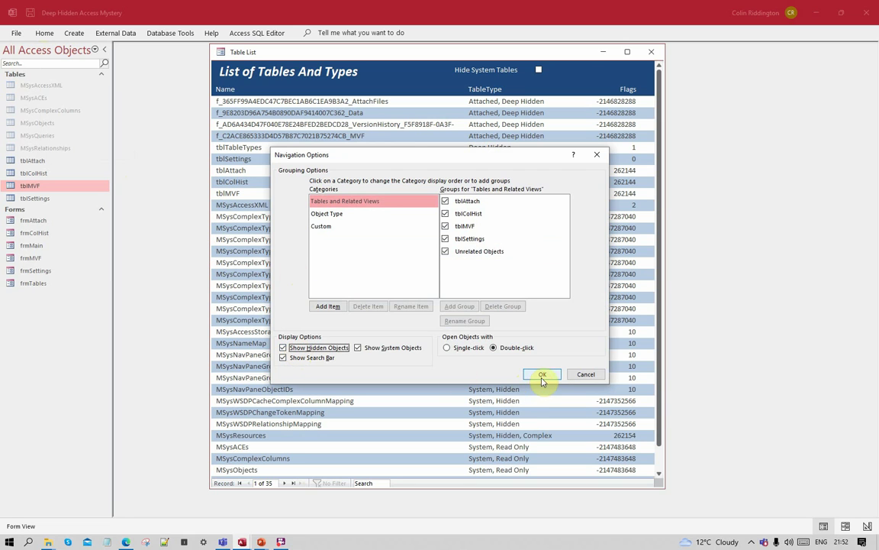
pyautogui.click(542, 374)
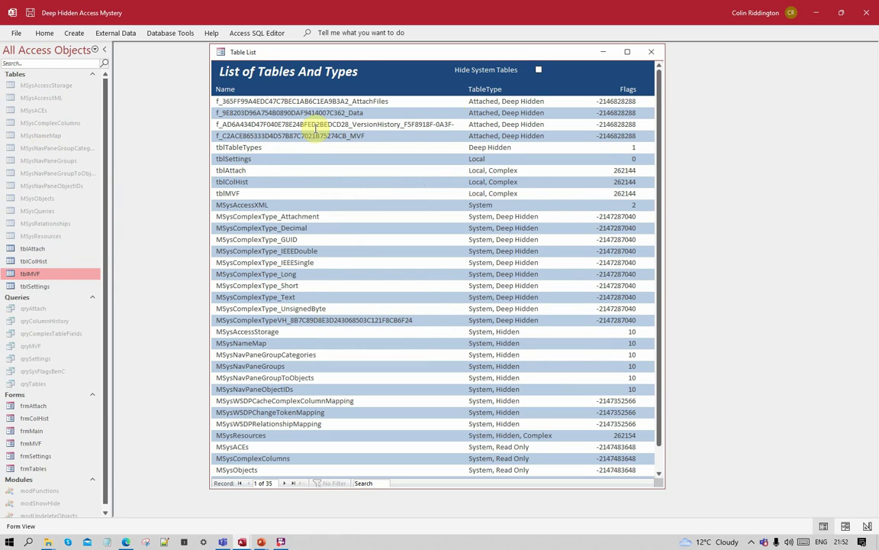
pyautogui.click(92, 296)
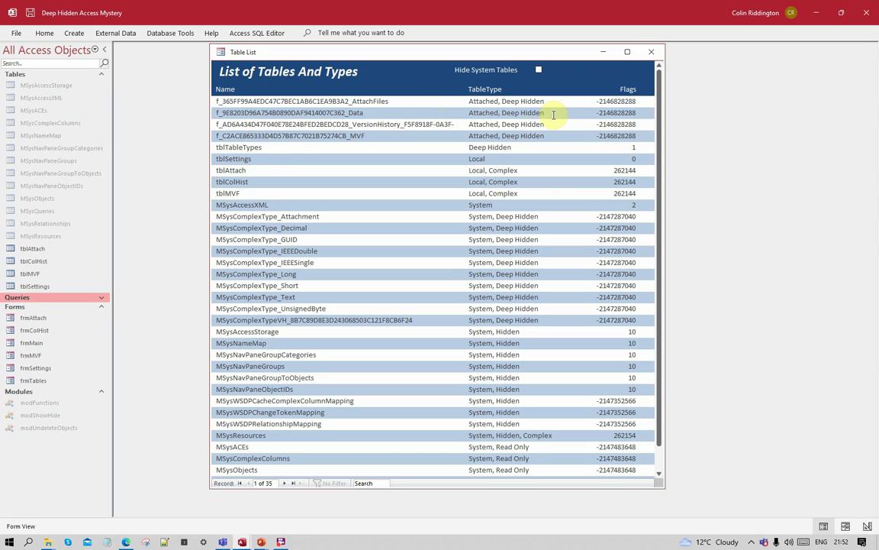
# Step: Hide the system tables in the Table List form and shorten its window by lowering the upper edge
pyautogui.click(291, 148)
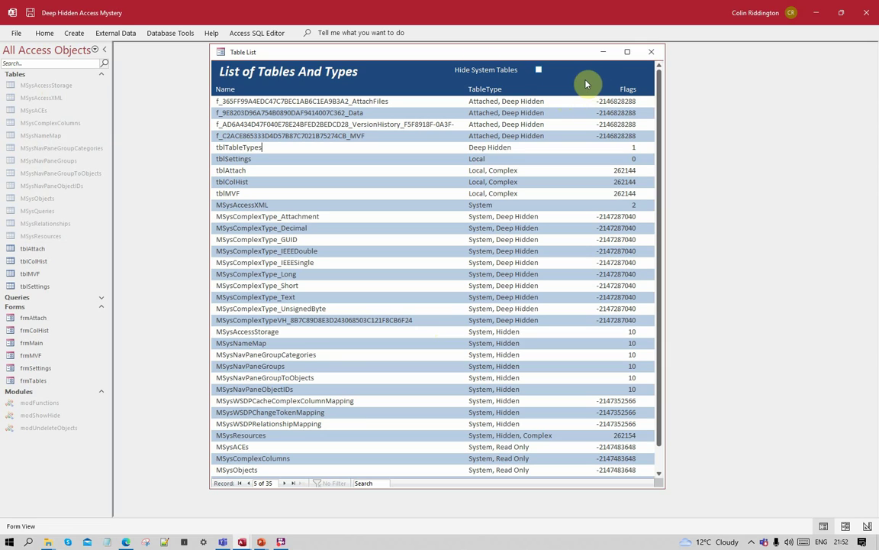
pyautogui.click(539, 71)
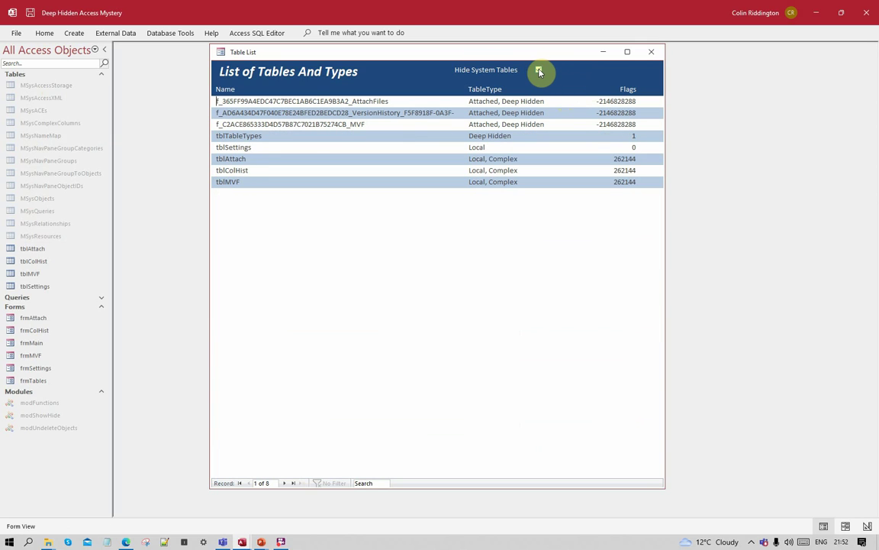
pyautogui.moveTo(417, 45); pyautogui.dragTo(446, 305)
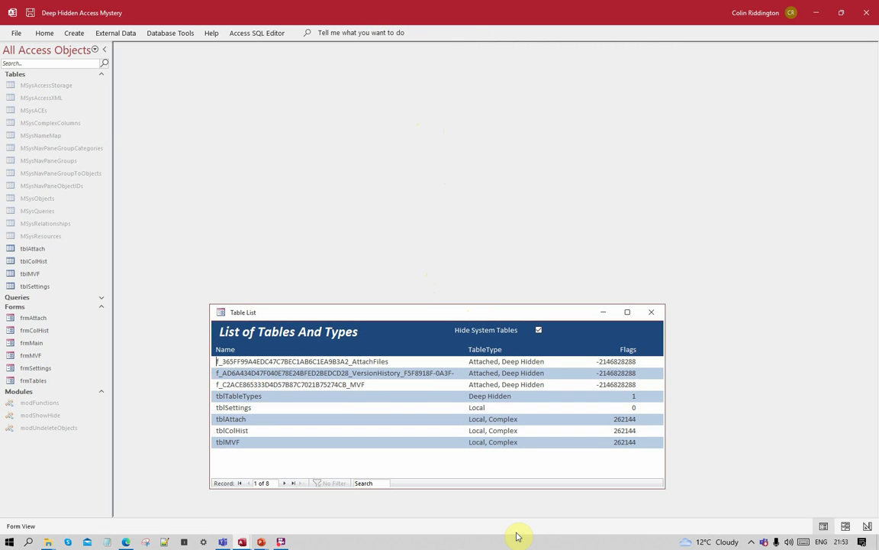
# Step: Turn off the display of both hidden objects and system objects in the Navigation Pane
pyautogui.rightClick(44, 49)
pyautogui.click(92, 135)
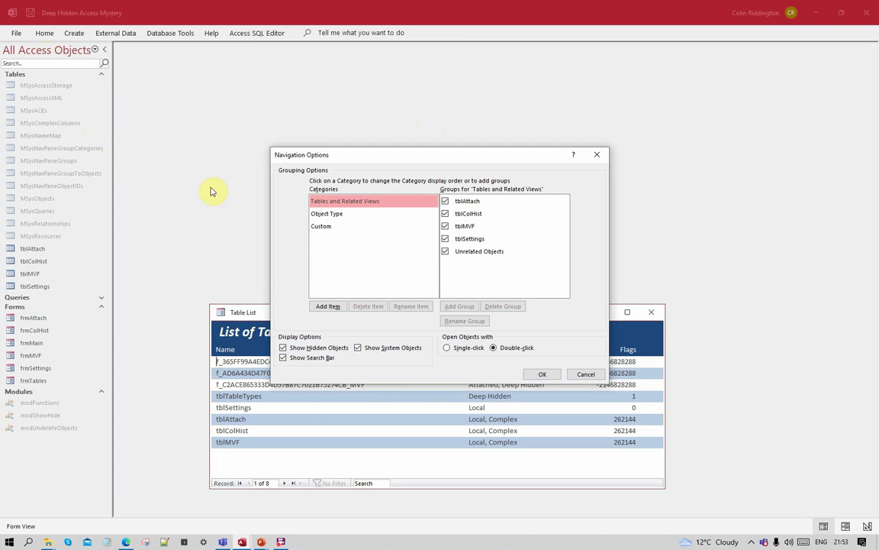
pyautogui.click(314, 348)
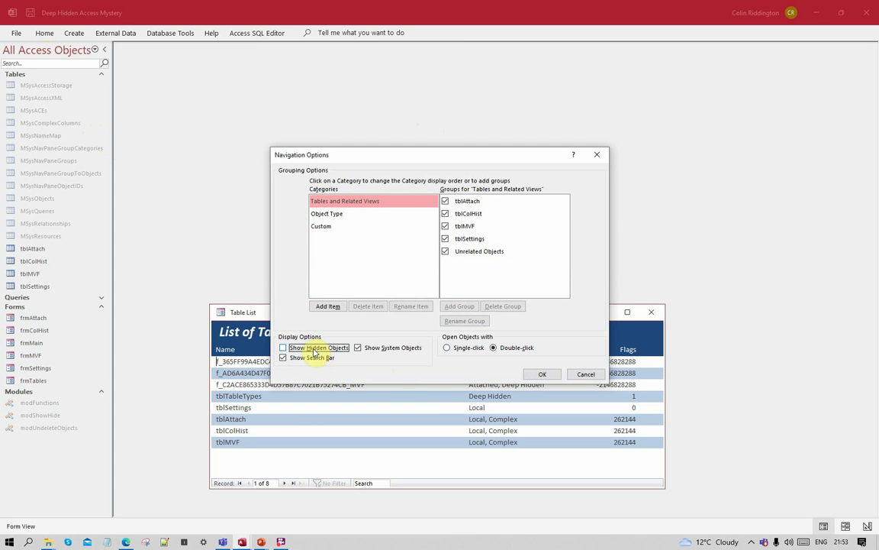
pyautogui.click(362, 349)
pyautogui.click(542, 373)
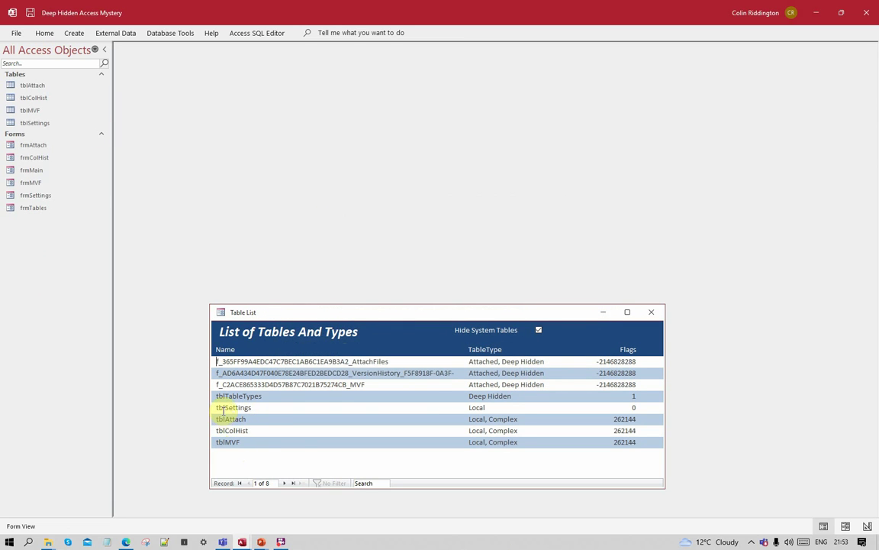
# Step: Hide the tblSettings table within its Navigation Pane group and return to the Table List form
pyautogui.click(42, 124)
pyautogui.rightClick(42, 126)
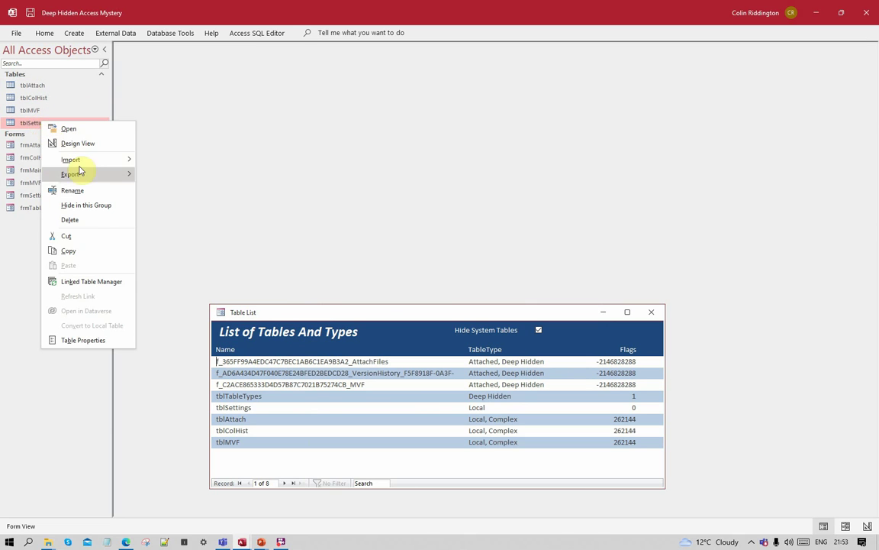
pyautogui.click(90, 205)
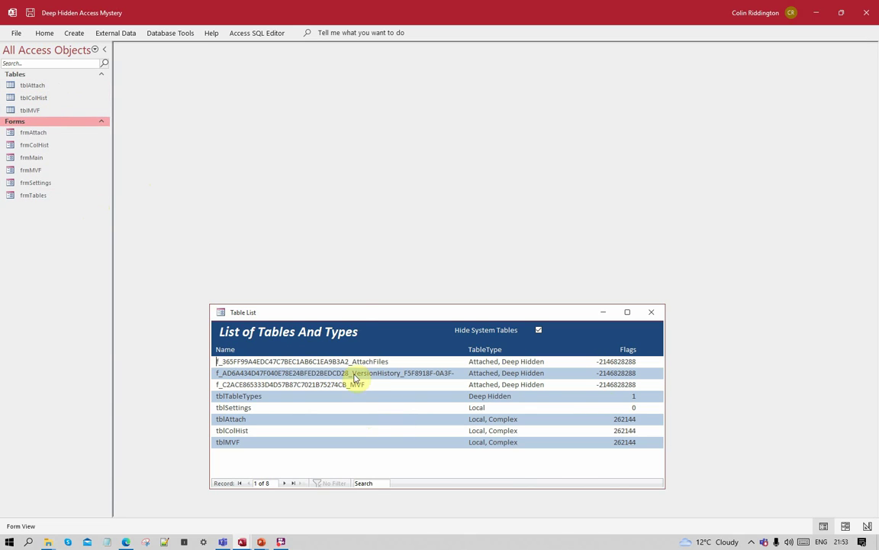
pyautogui.click(400, 336)
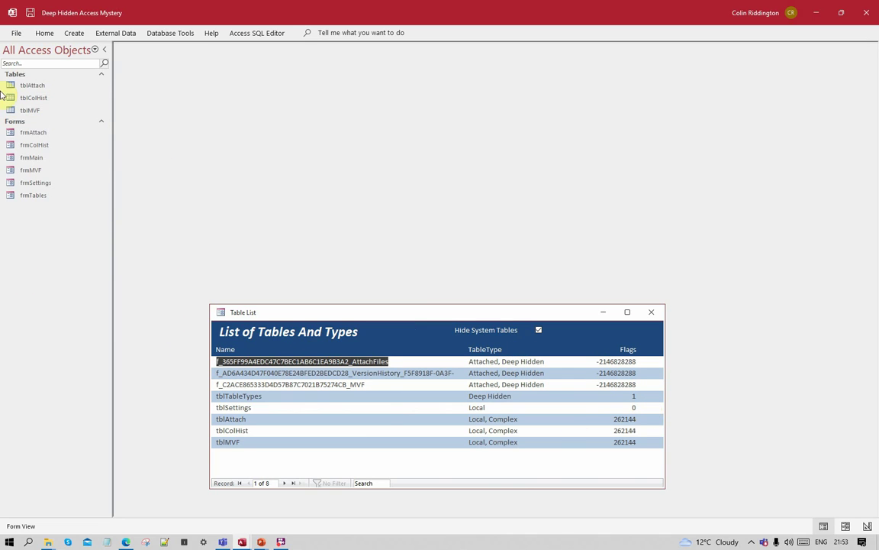
# Step: Turn on the display of hidden objects in the Navigation Pane and unhide tblSettings in its group
pyautogui.rightClick(42, 54)
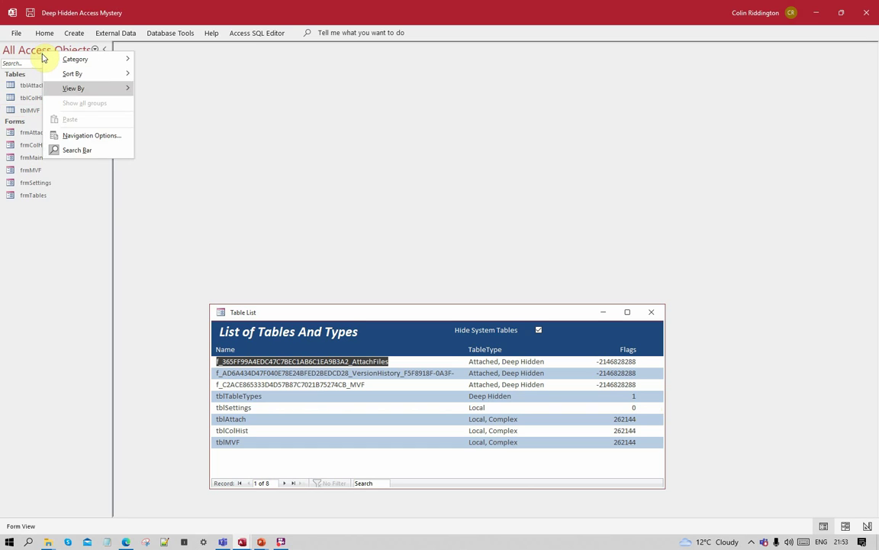
pyautogui.click(61, 133)
pyautogui.click(303, 350)
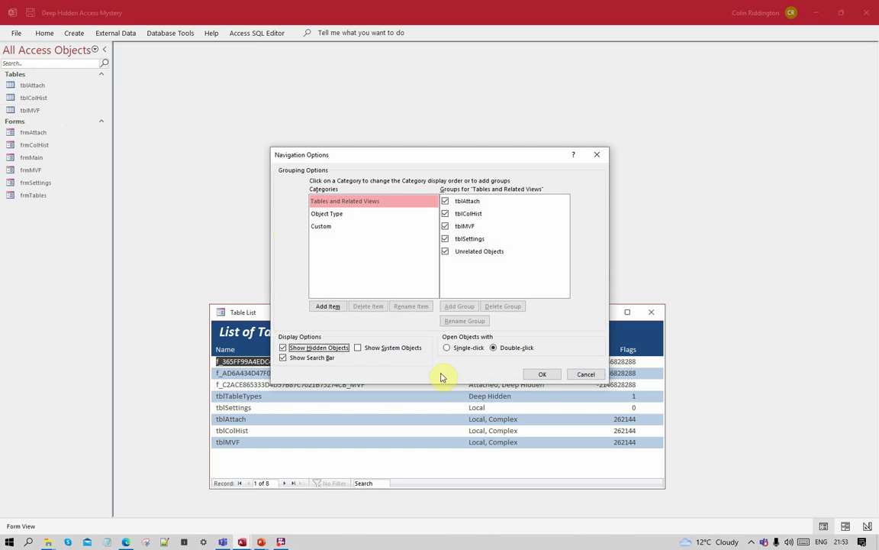
pyautogui.click(542, 374)
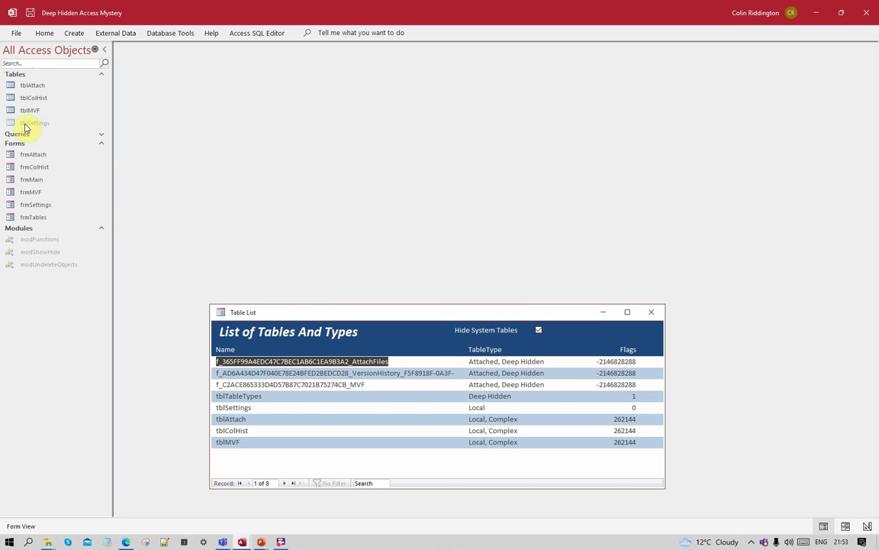
pyautogui.rightClick(25, 125)
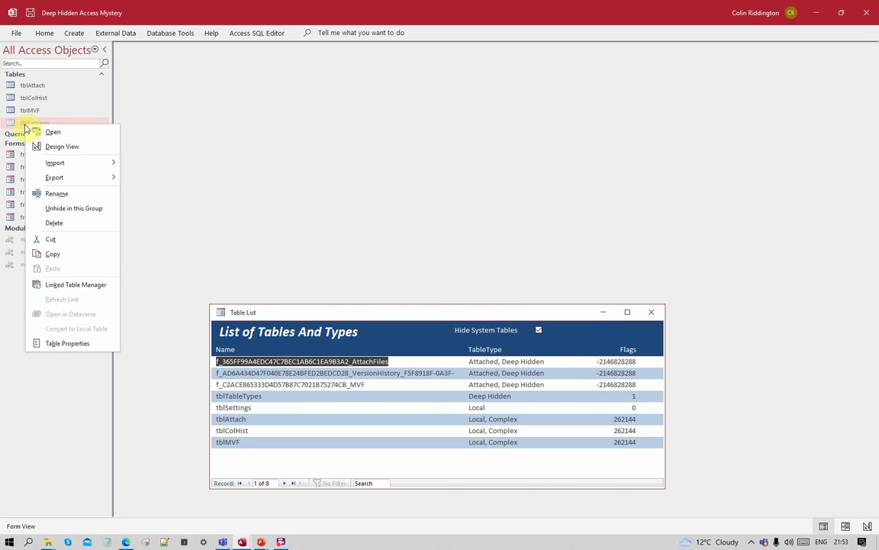
pyautogui.click(63, 211)
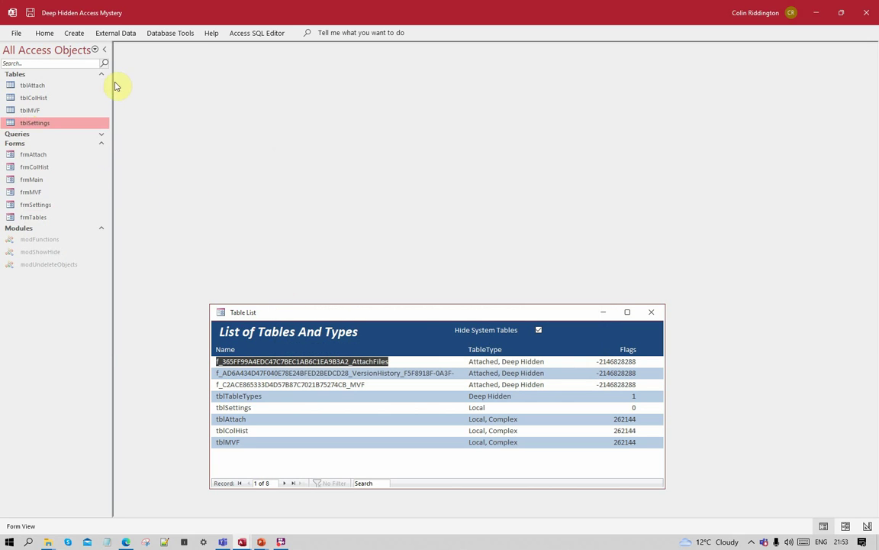
# Step: Set the Hidden attribute in the tblSettings table properties and refresh the Table List form
pyautogui.rightClick(48, 124)
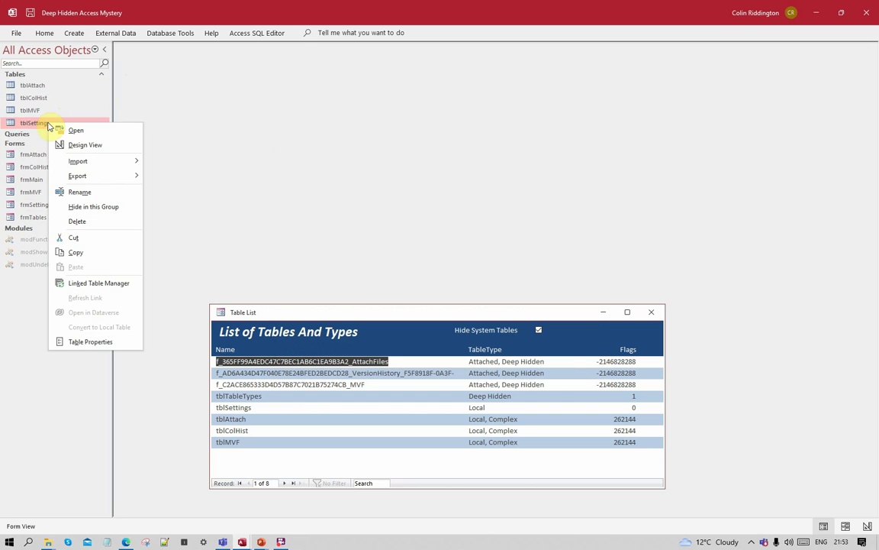
pyautogui.click(90, 342)
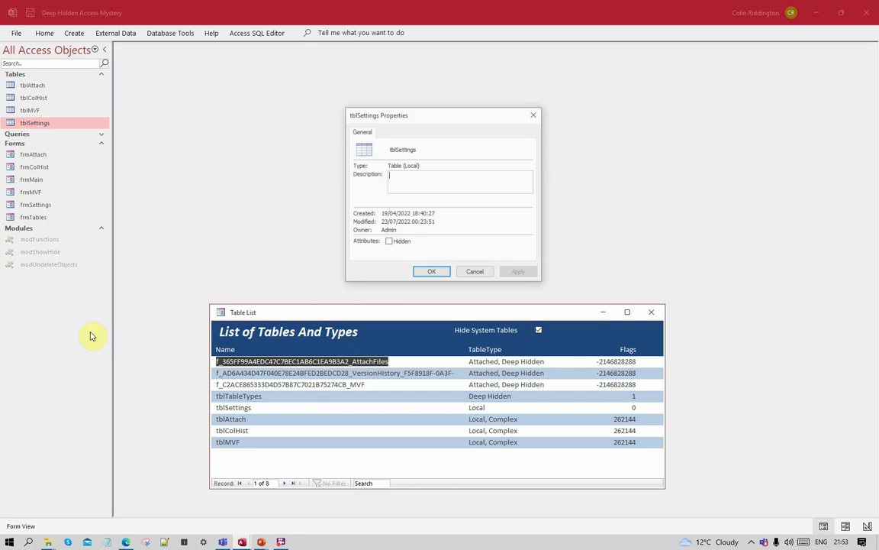
pyautogui.click(389, 242)
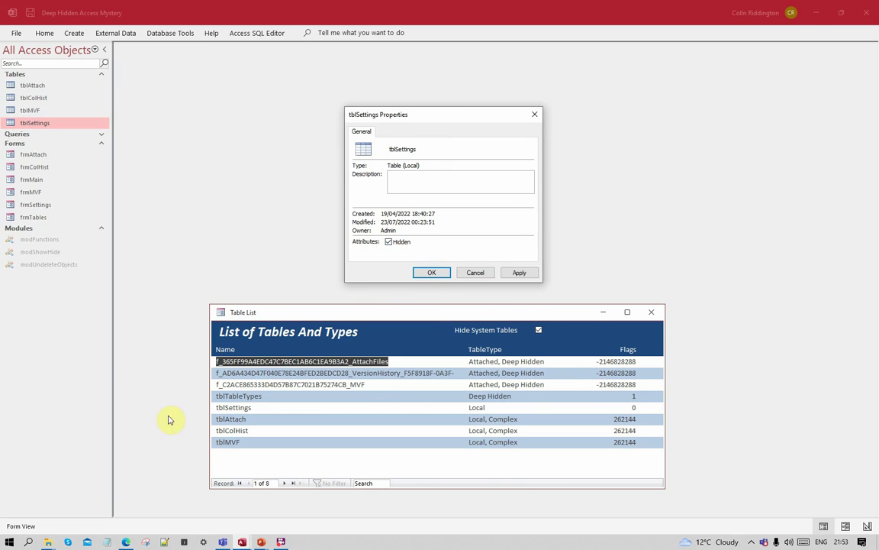
pyautogui.click(431, 273)
pyautogui.click(424, 339)
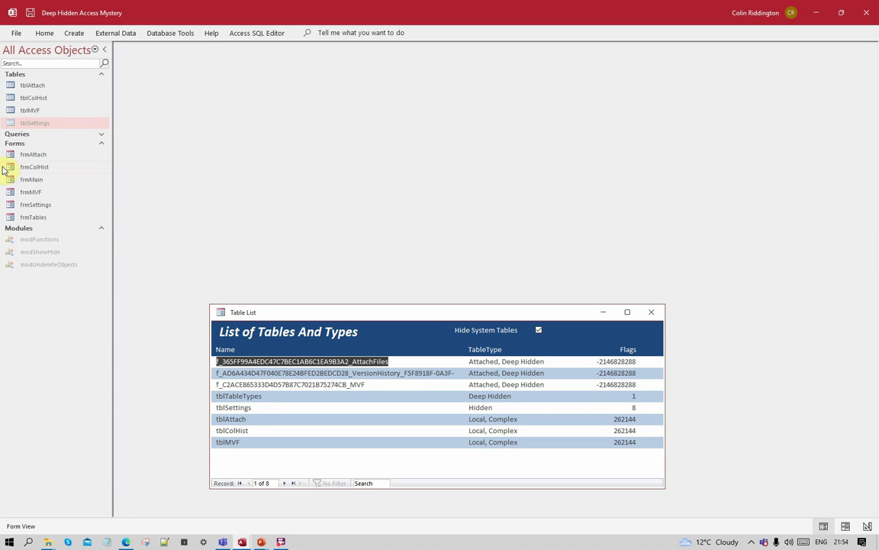
# Step: Clear the Hidden attribute in the tblSettings table properties and collapse the Modules group
pyautogui.rightClick(45, 126)
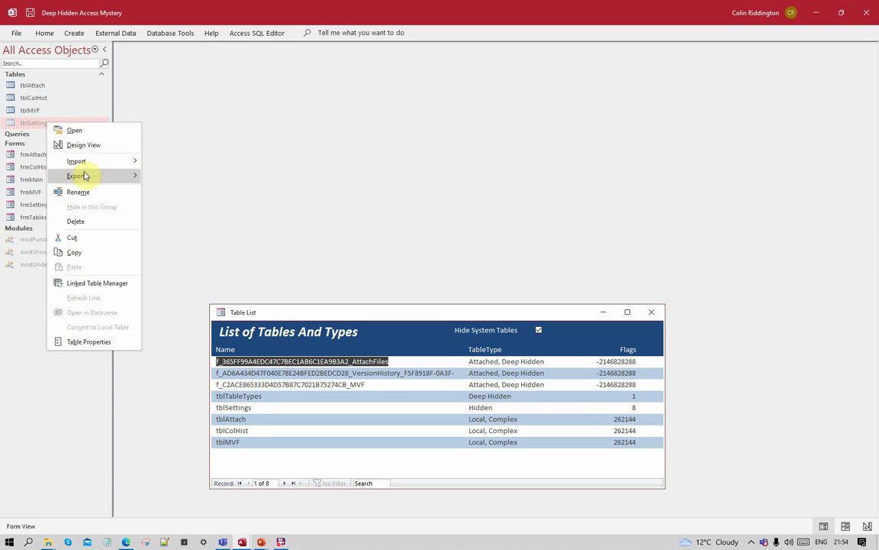
pyautogui.click(73, 306)
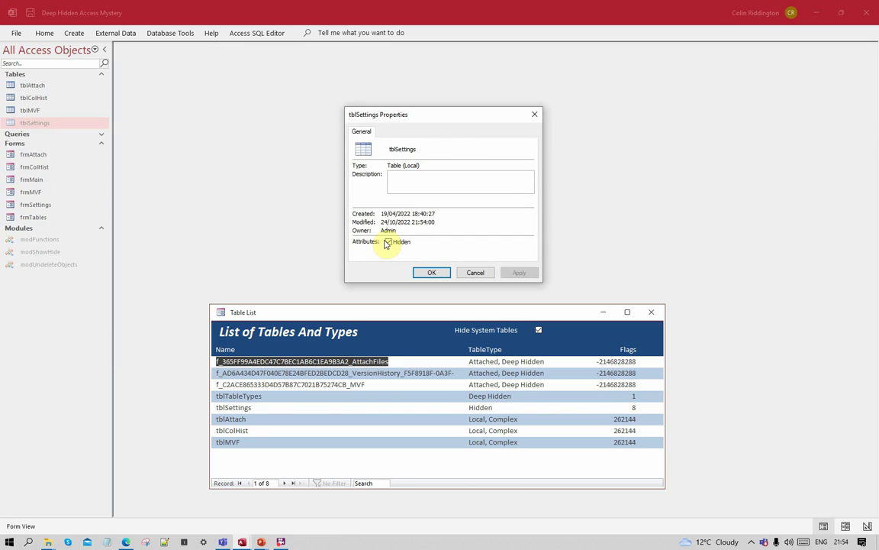
pyautogui.click(388, 242)
pyautogui.click(432, 272)
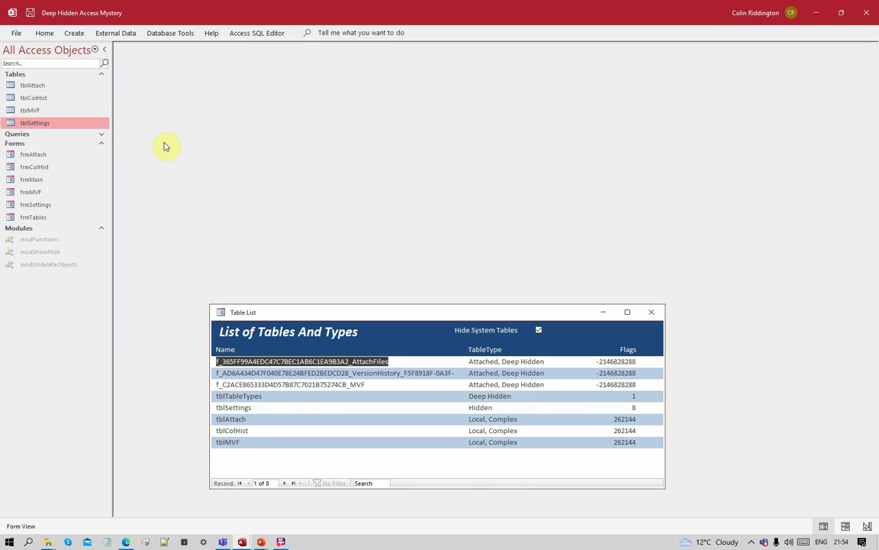
pyautogui.click(101, 229)
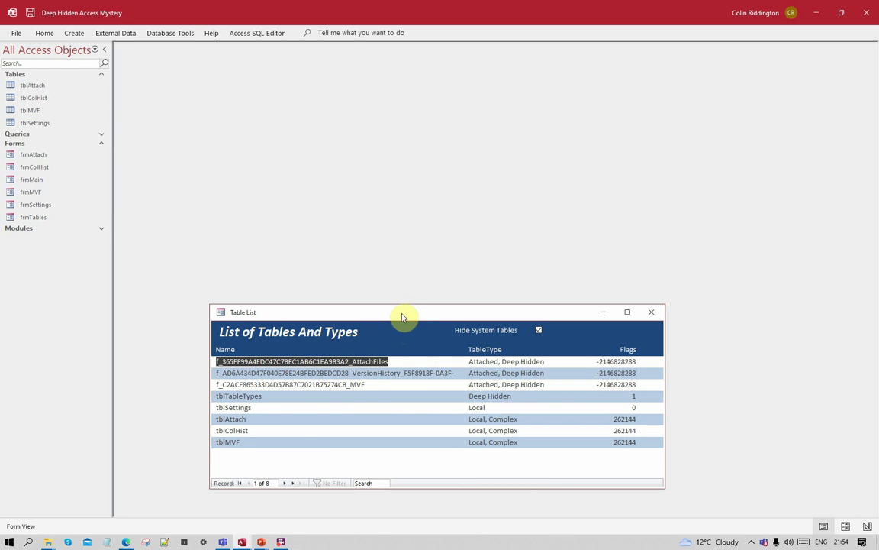
# Step: Open the frmMain form and arrange it above a slightly shortened Table List window
pyautogui.moveTo(405, 304); pyautogui.dragTo(410, 326)
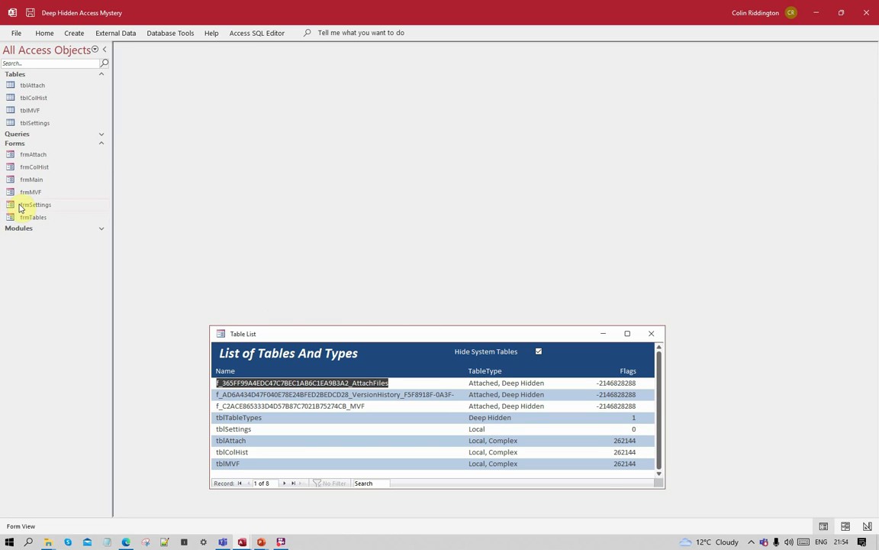
pyautogui.doubleClick(32, 180)
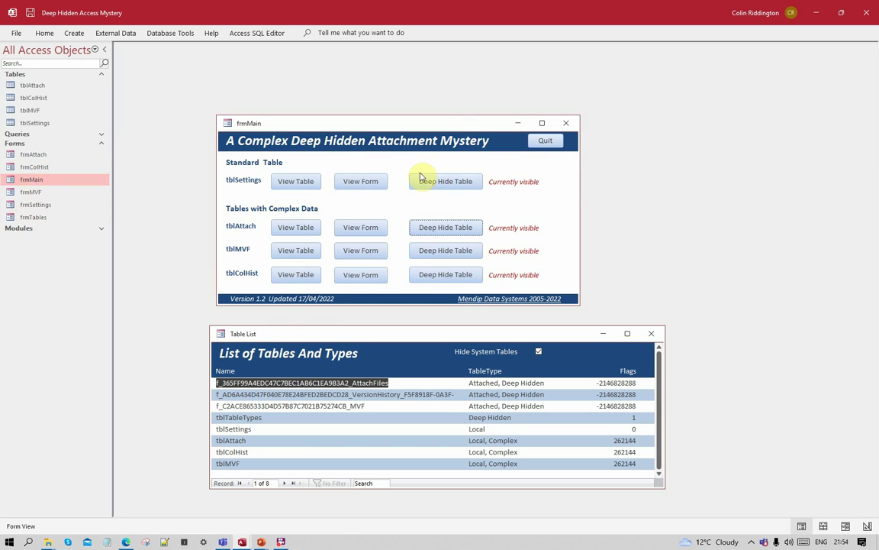
pyautogui.moveTo(377, 127); pyautogui.dragTo(405, 82)
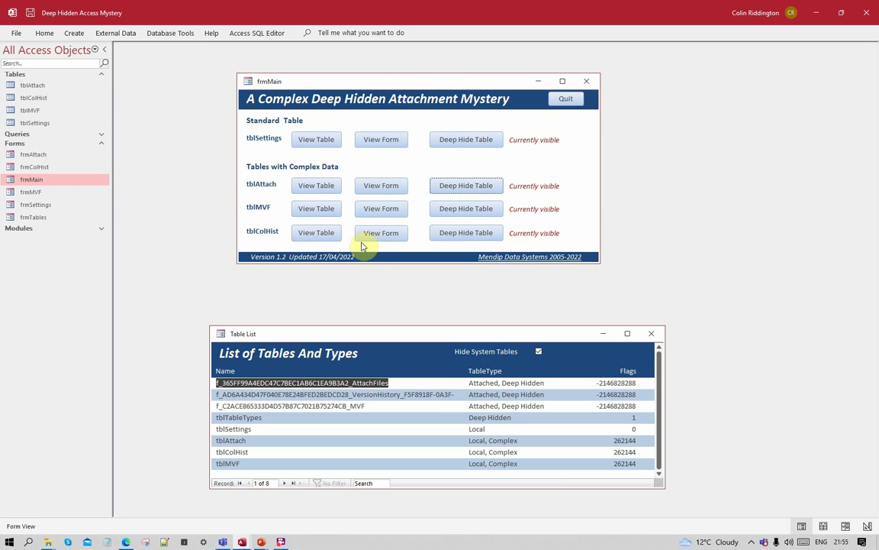
# Step: View the tblSettings table from frmMain and shrink its window to fit beneath the form
pyautogui.click(320, 138)
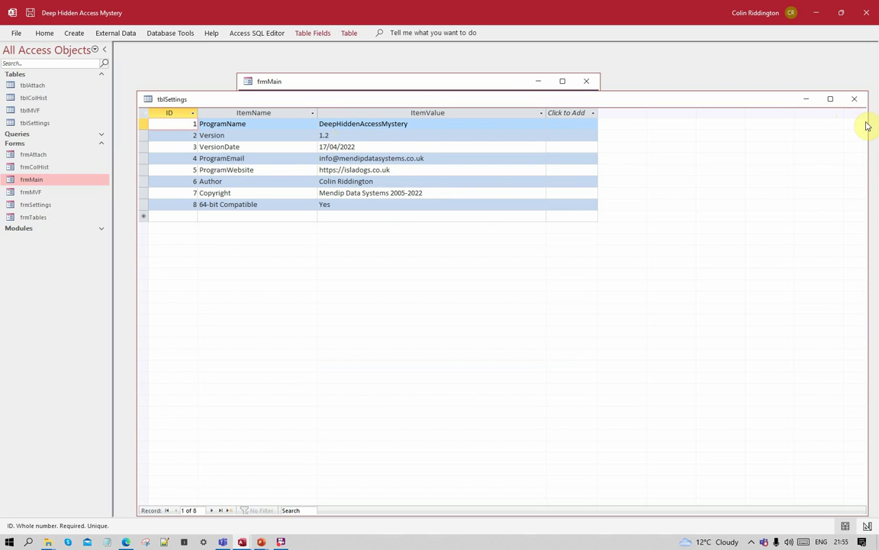
pyautogui.moveTo(867, 123); pyautogui.dragTo(669, 122)
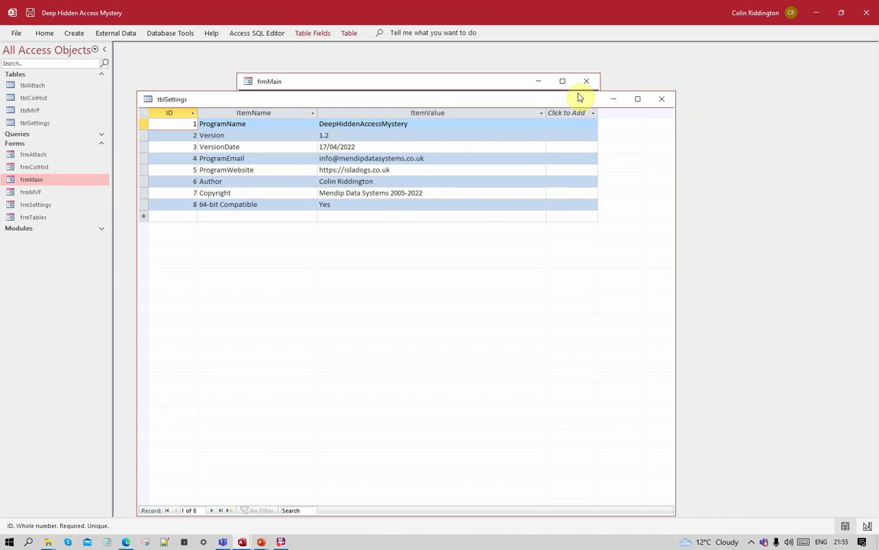
pyautogui.moveTo(578, 93); pyautogui.dragTo(624, 294)
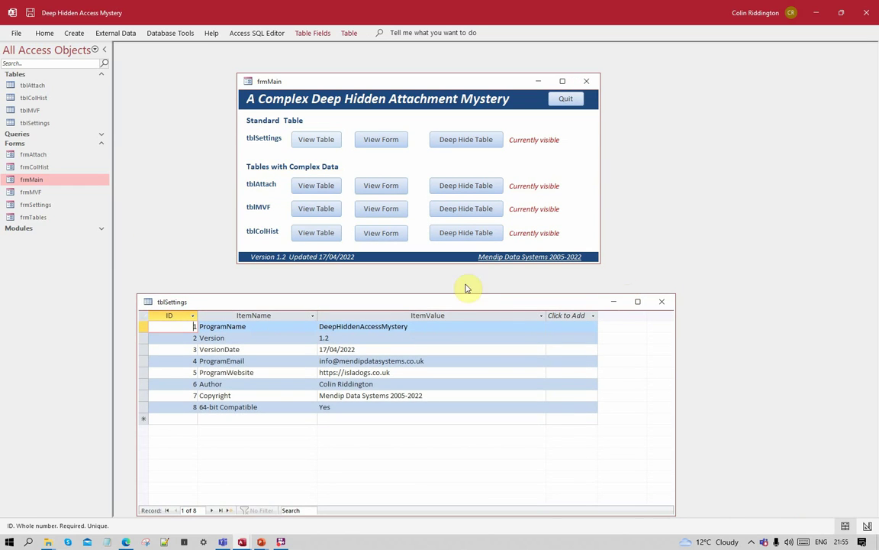
# Step: Reposition the tblSettings table window below frmMain and close the table
pyautogui.moveTo(416, 300); pyautogui.dragTo(470, 274)
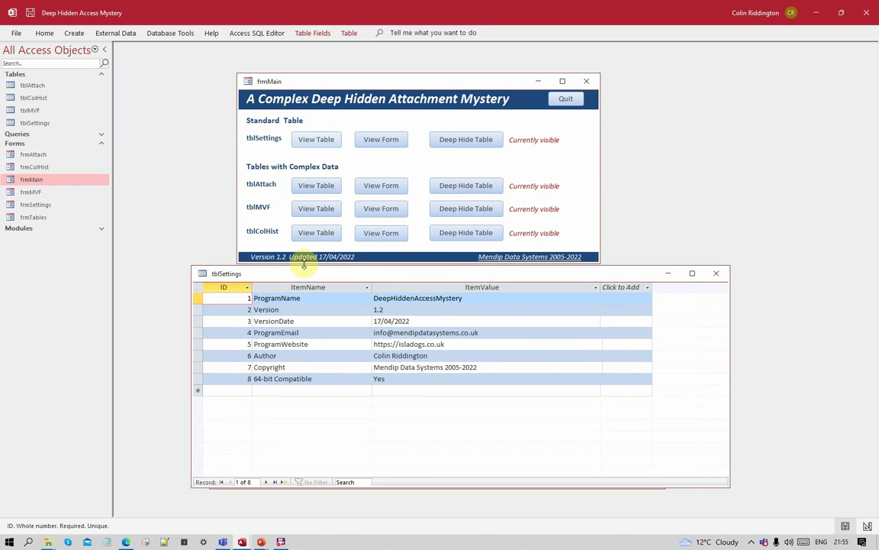
pyautogui.moveTo(461, 277); pyautogui.dragTo(442, 297)
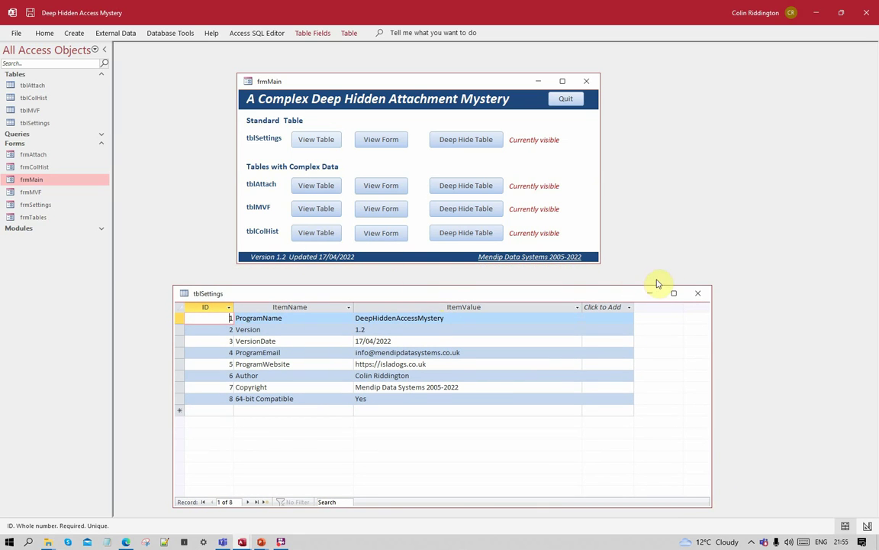
pyautogui.click(698, 294)
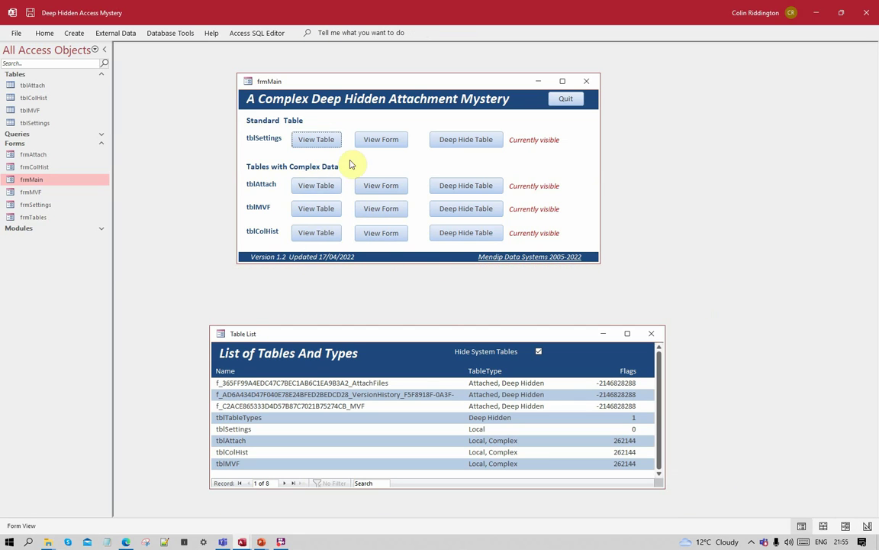
# Step: Open the tblSettings form from frmMain and arrange the Settings and frmMain windows side by side above Table List
pyautogui.click(379, 140)
pyautogui.moveTo(282, 126); pyautogui.dragTo(711, 120)
pyautogui.moveTo(467, 89); pyautogui.dragTo(373, 108)
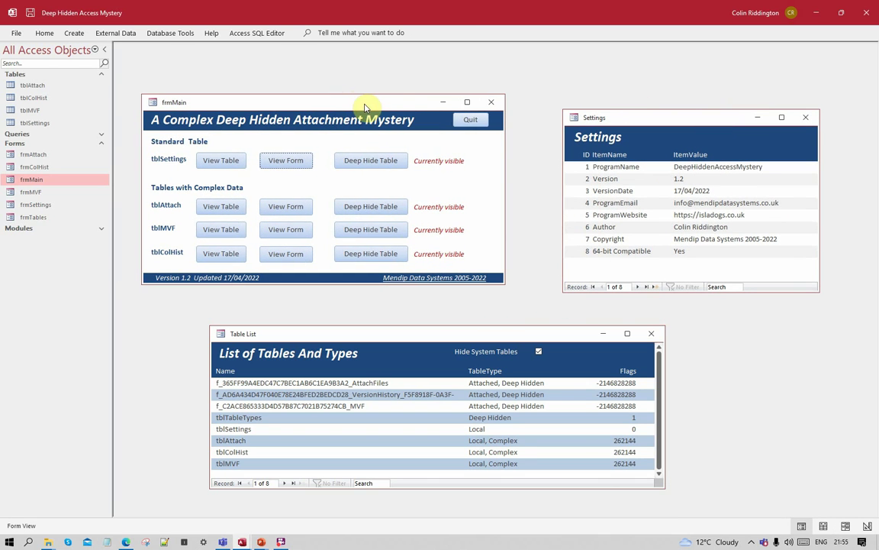
pyautogui.moveTo(640, 119); pyautogui.dragTo(589, 105)
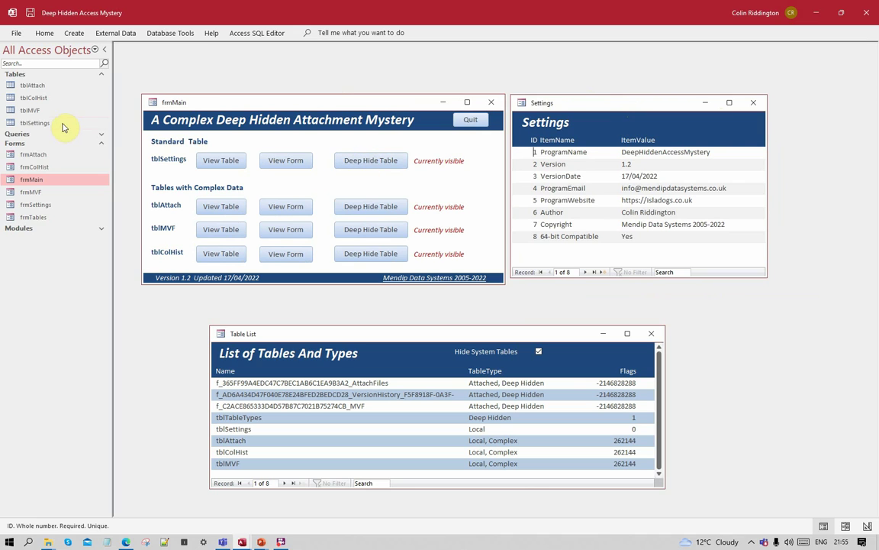
# Step: Deep hide tblSettings from frmMain and enable Show System Objects in the Navigation Options
pyautogui.click(371, 162)
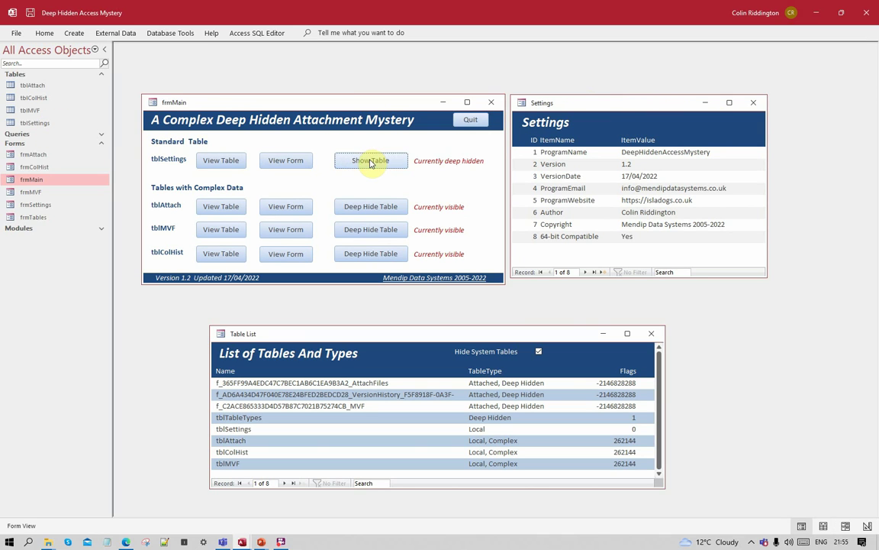
pyautogui.rightClick(70, 49)
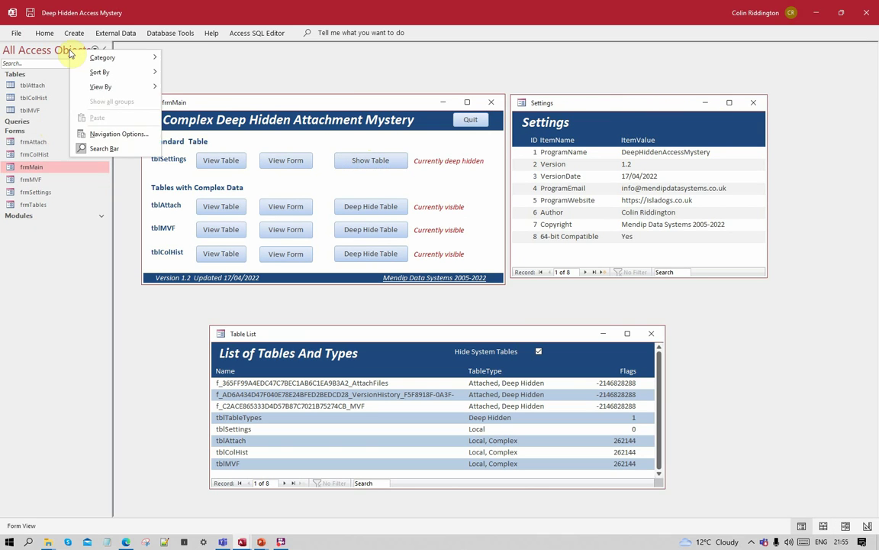
pyautogui.click(115, 134)
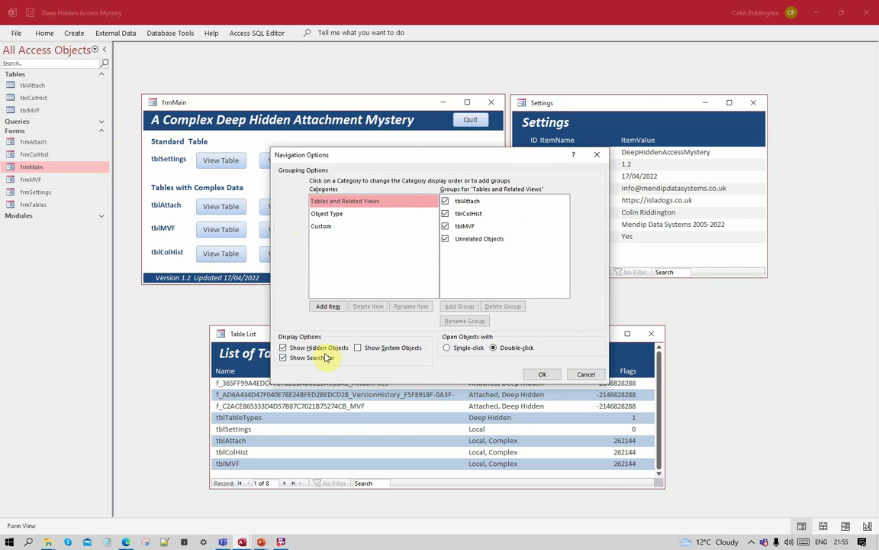
pyautogui.click(359, 347)
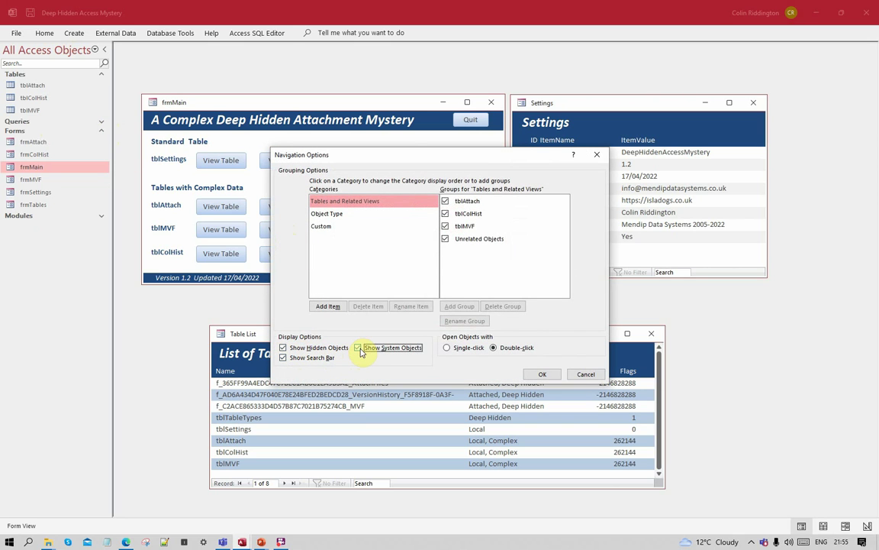
pyautogui.click(541, 374)
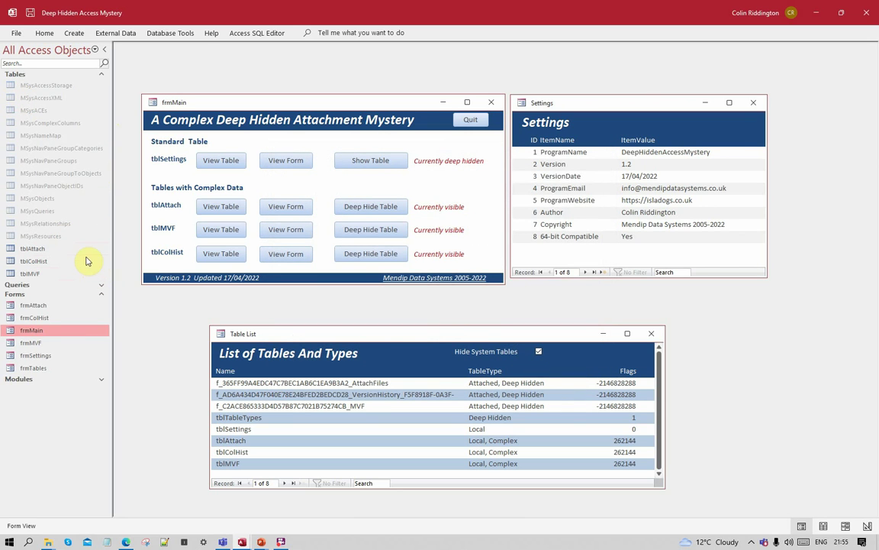
pyautogui.rightClick(47, 49)
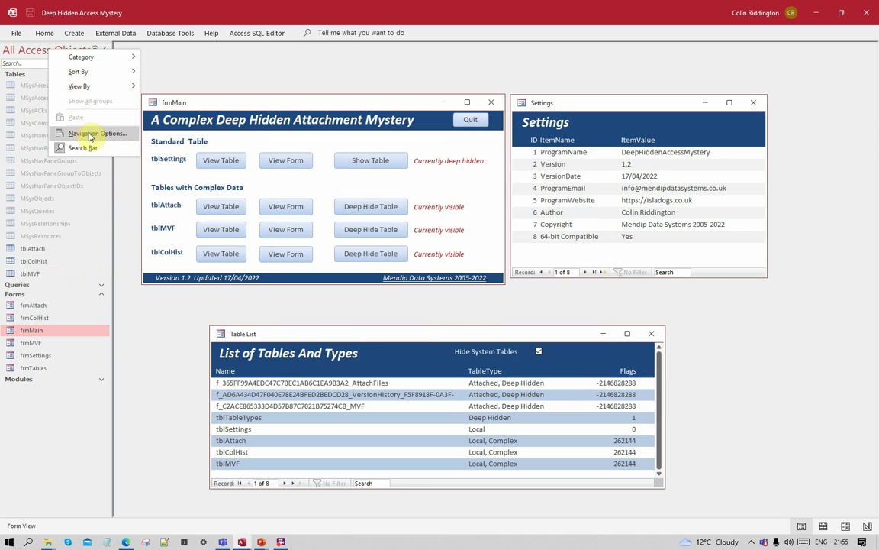
pyautogui.click(117, 265)
# Step: Try to view the deep hidden tblSettings table from frmMain, and check its Settings form beside frmMain before closing it
pyautogui.click(228, 160)
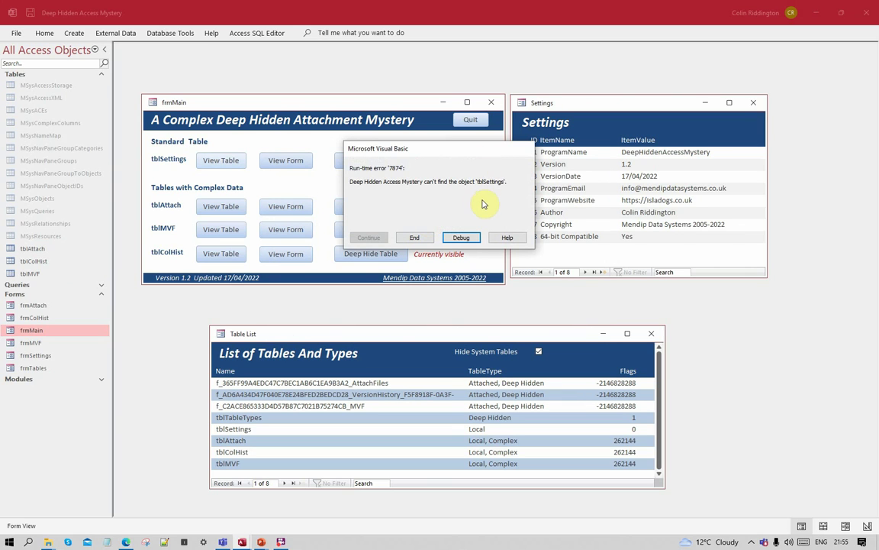
pyautogui.click(414, 238)
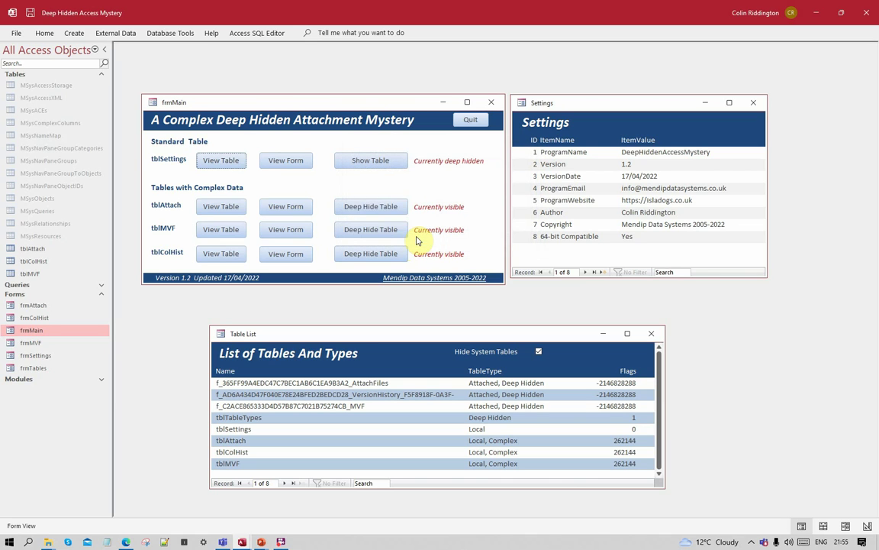
pyautogui.click(290, 160)
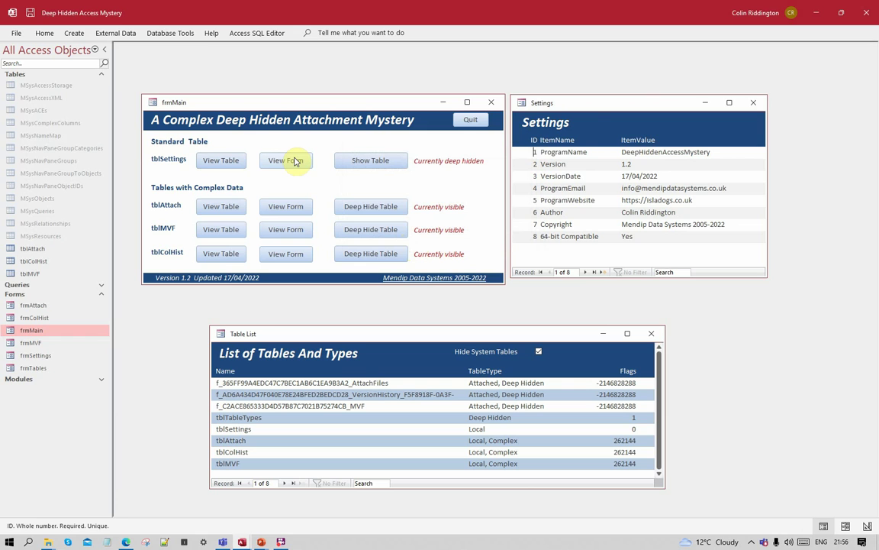
pyautogui.click(753, 102)
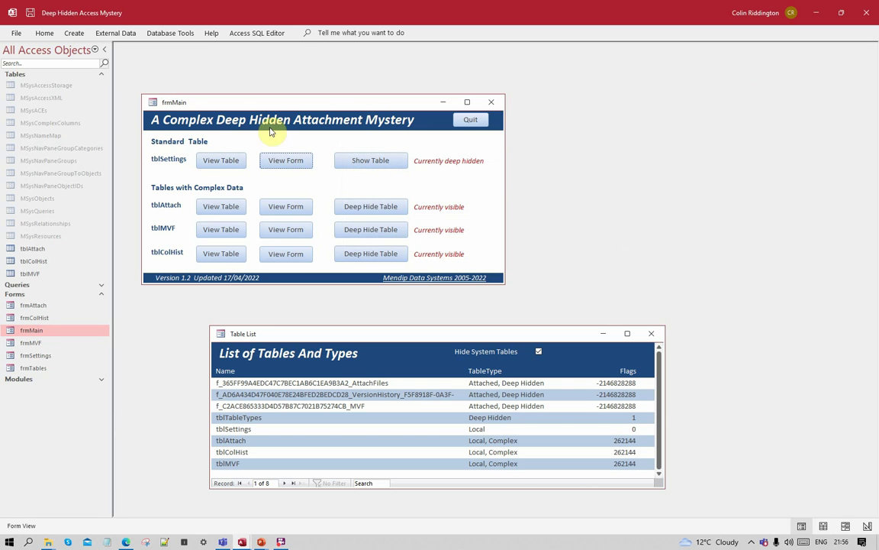
pyautogui.click(282, 160)
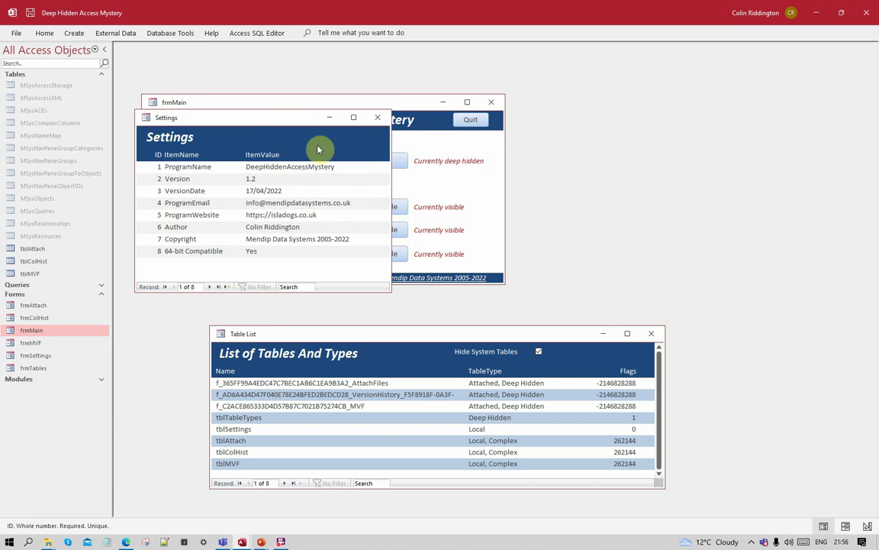
pyautogui.moveTo(243, 122); pyautogui.dragTo(631, 107)
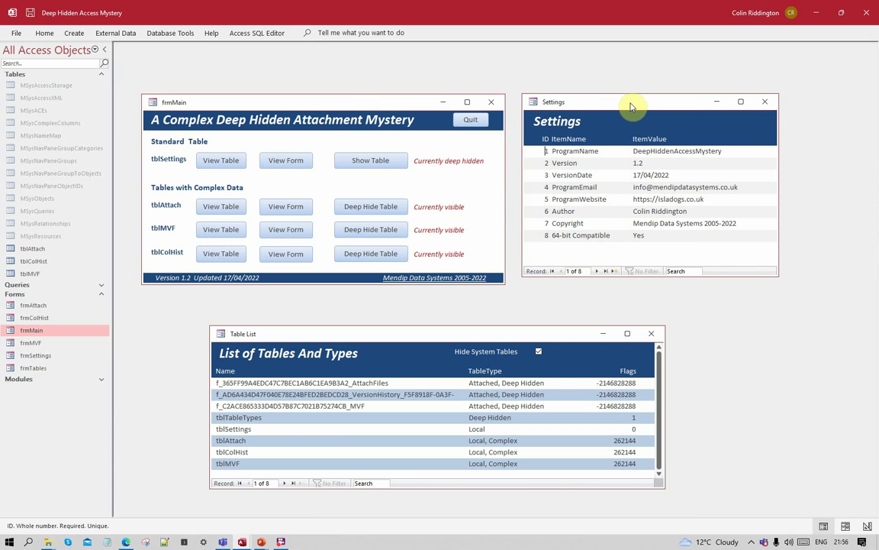
pyautogui.click(764, 103)
# Step: Show tblSettings again from frmMain and disable Show System Objects and Show Hidden Objects in the Navigation Options
pyautogui.click(394, 166)
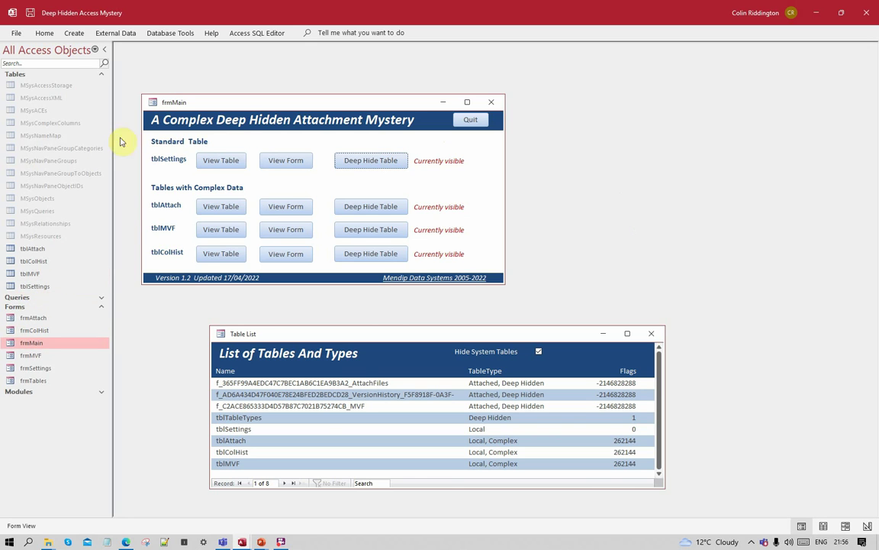
pyautogui.rightClick(47, 46)
pyautogui.click(88, 132)
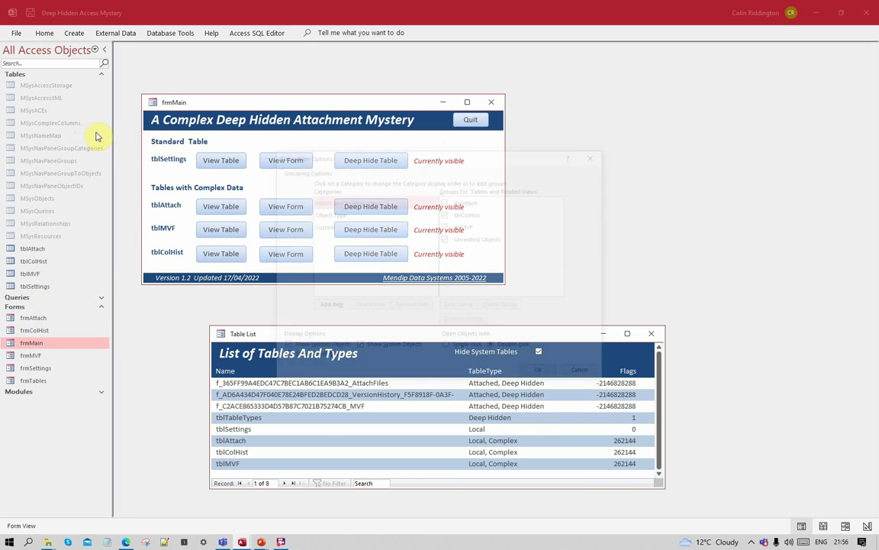
pyautogui.click(389, 348)
pyautogui.click(320, 347)
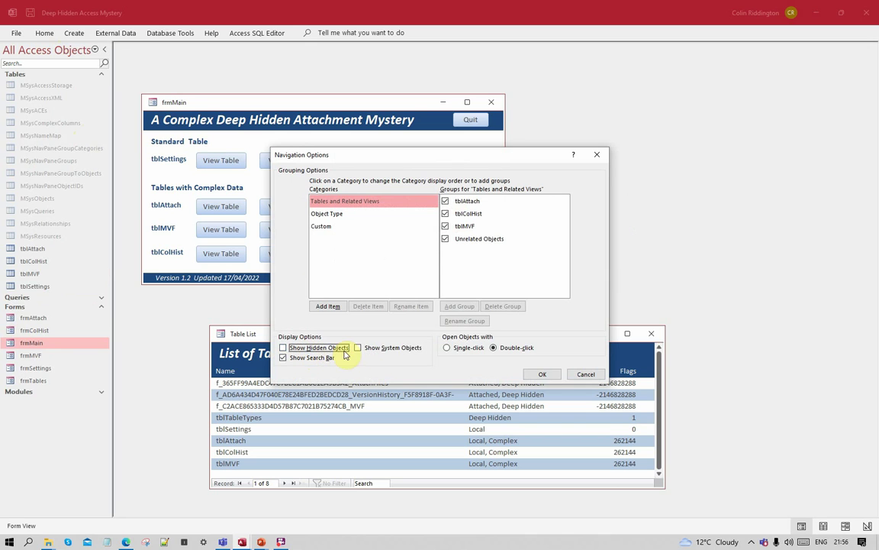
pyautogui.click(538, 374)
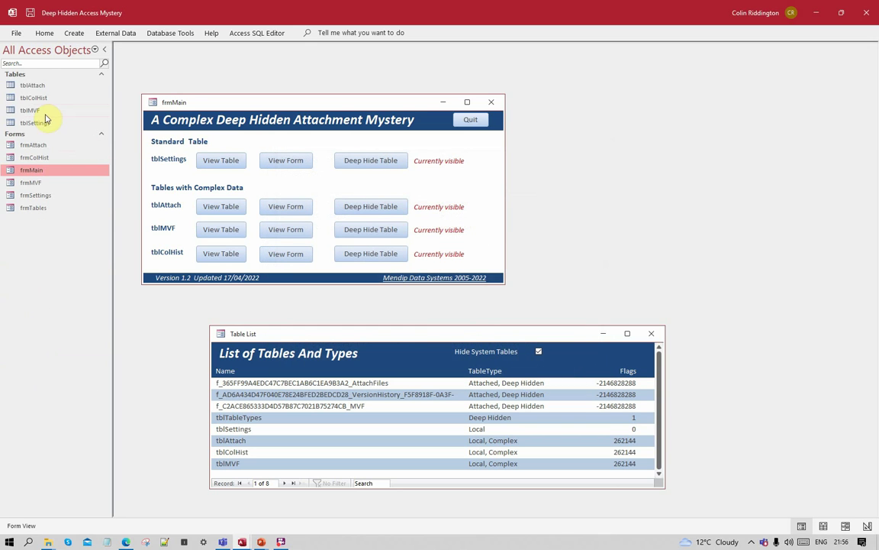
# Step: View the restored tblSettings table and its Settings form from frmMain, closing each one
pyautogui.click(222, 162)
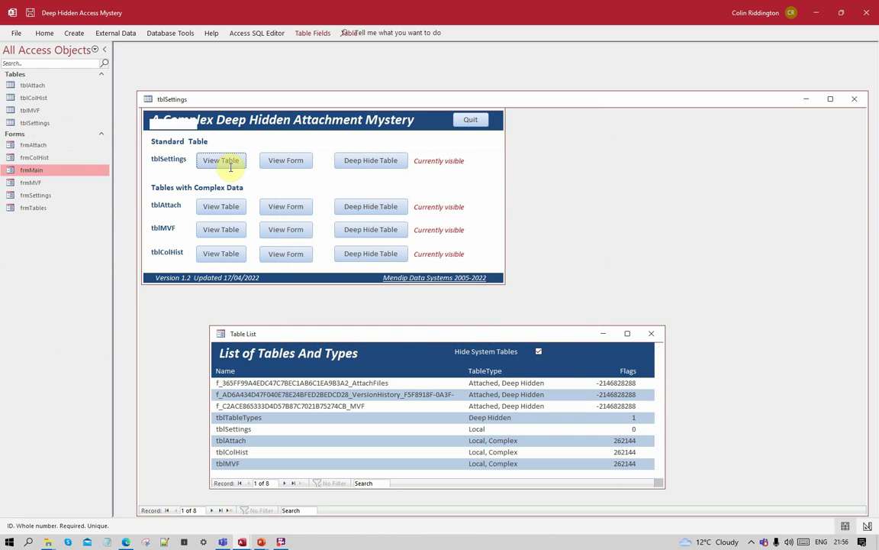
pyautogui.click(855, 99)
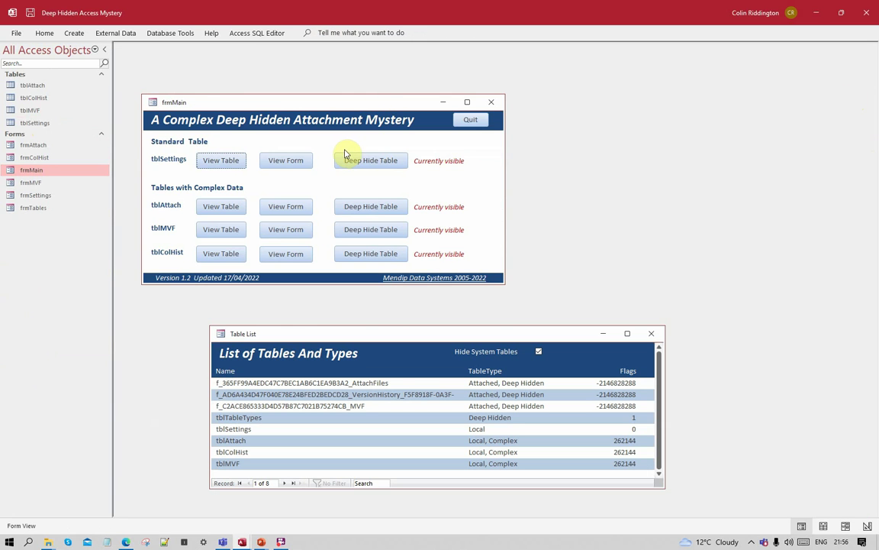
pyautogui.click(298, 161)
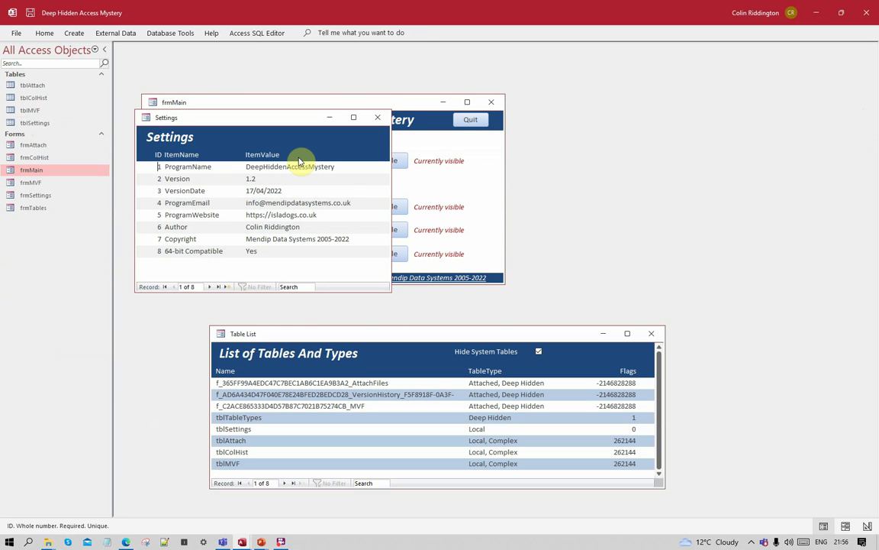
pyautogui.click(378, 119)
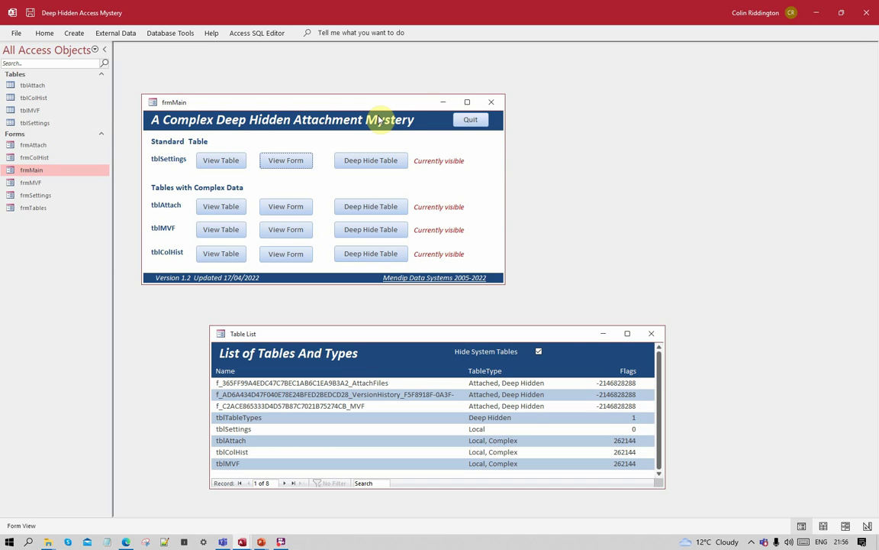
# Step: Open the tblAttach table from frmMain, narrow its window and move it partly clear of the form
pyautogui.click(214, 207)
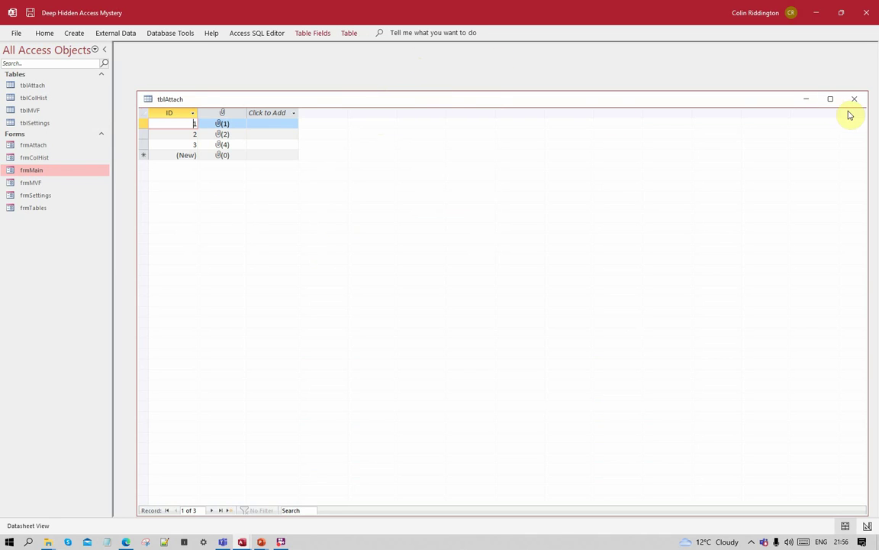
pyautogui.moveTo(866, 112); pyautogui.dragTo(420, 121)
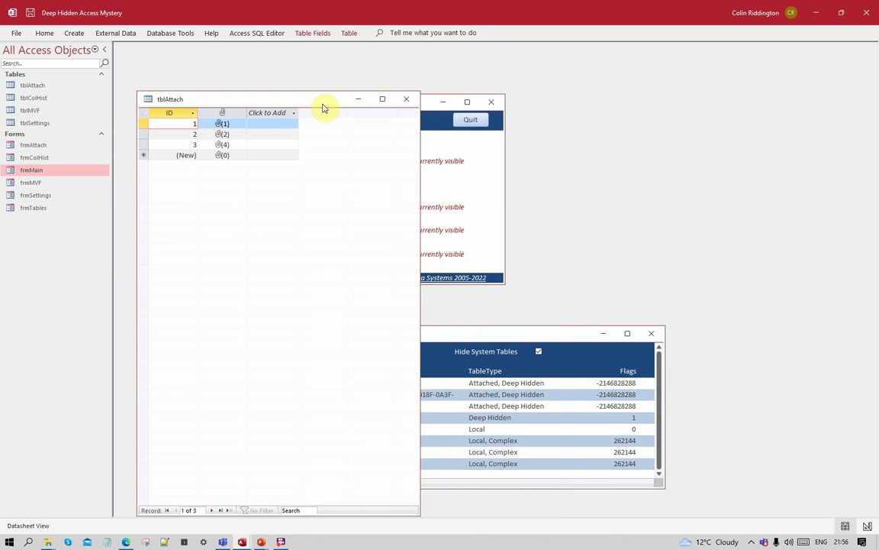
pyautogui.moveTo(323, 106); pyautogui.dragTo(461, 104)
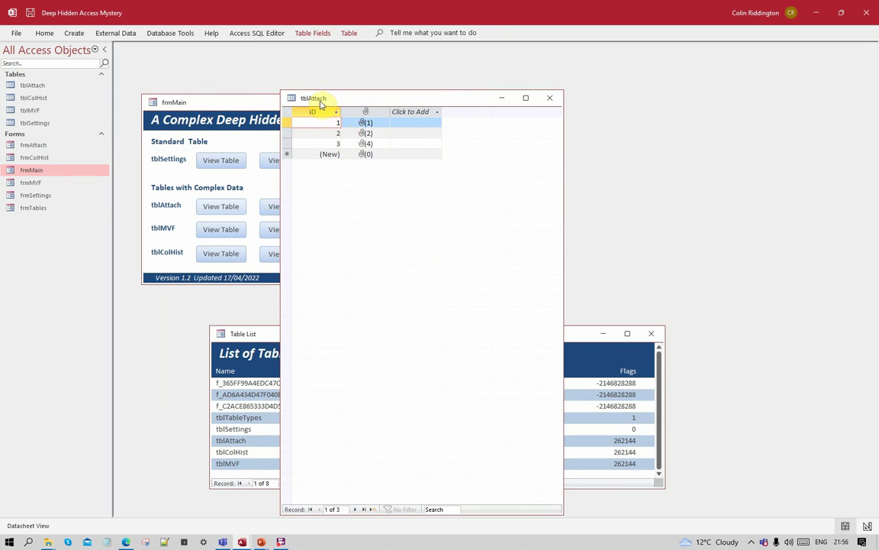
# Step: Inspect the AttachFiles field's data type in the Design View of tblAttach and return to Datasheet View
pyautogui.rightClick(321, 101)
pyautogui.click(359, 149)
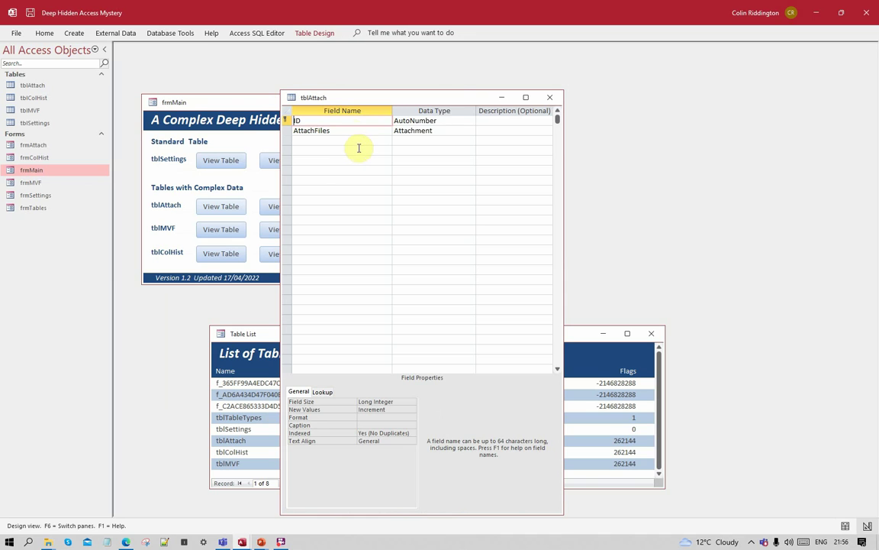
pyautogui.click(453, 133)
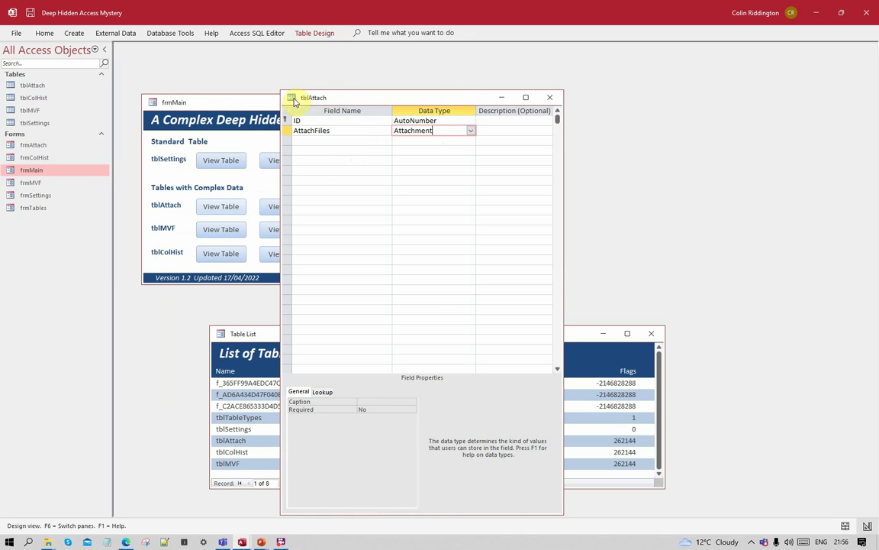
pyautogui.rightClick(337, 99)
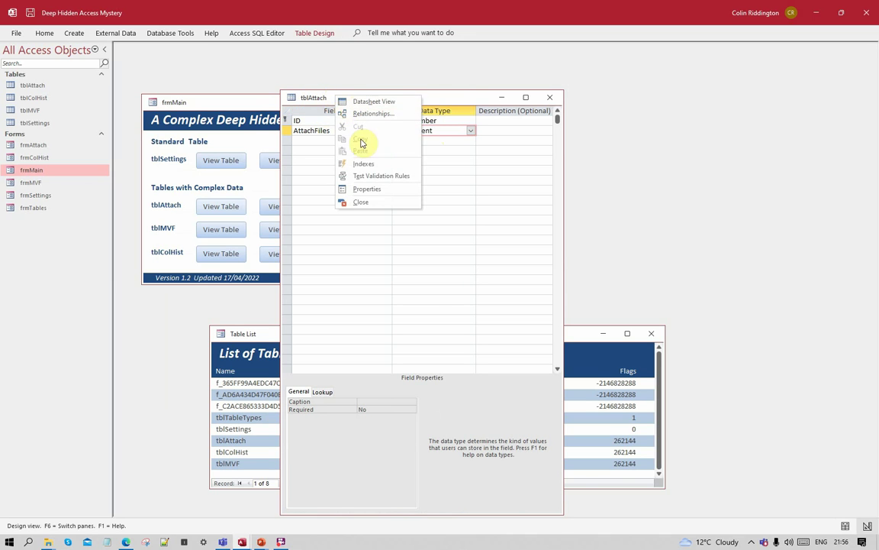
pyautogui.click(371, 103)
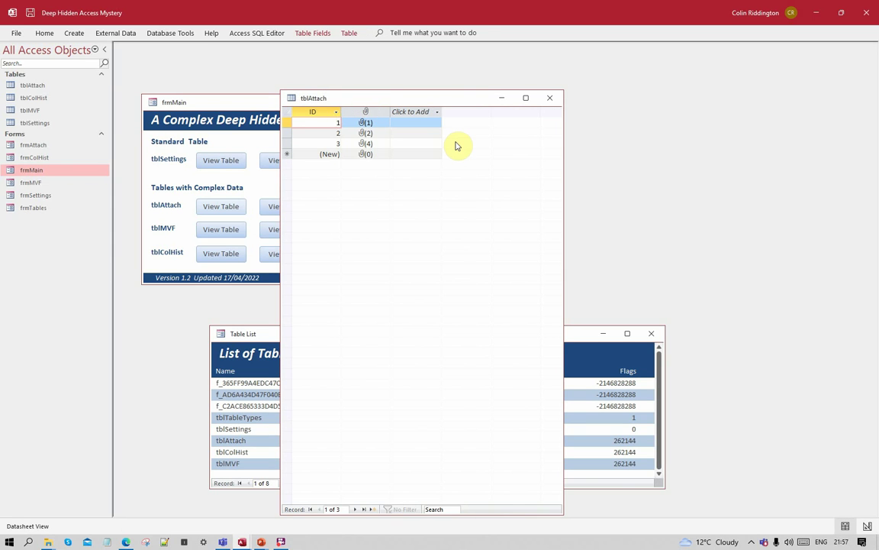
# Step: Check the attachment options for record 2, close tblAttach and open its form from frmMain
pyautogui.rightClick(365, 134)
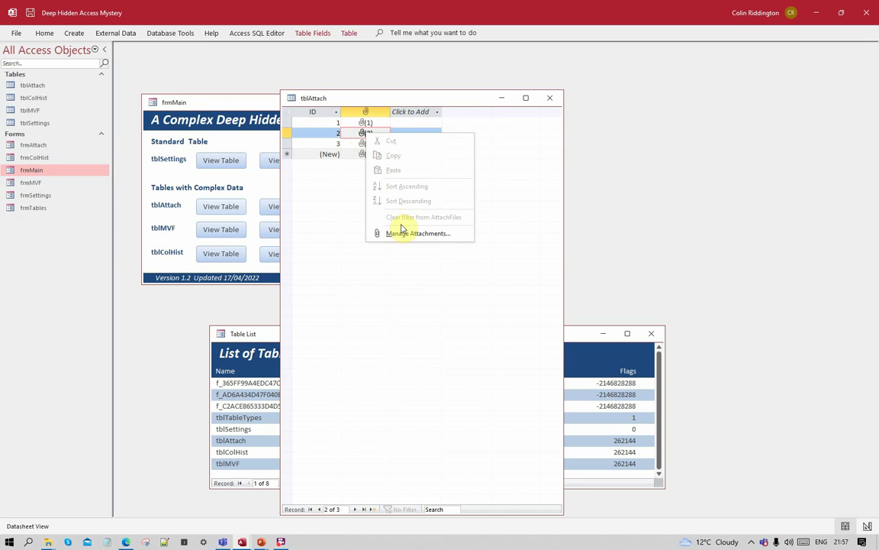
pyautogui.click(355, 135)
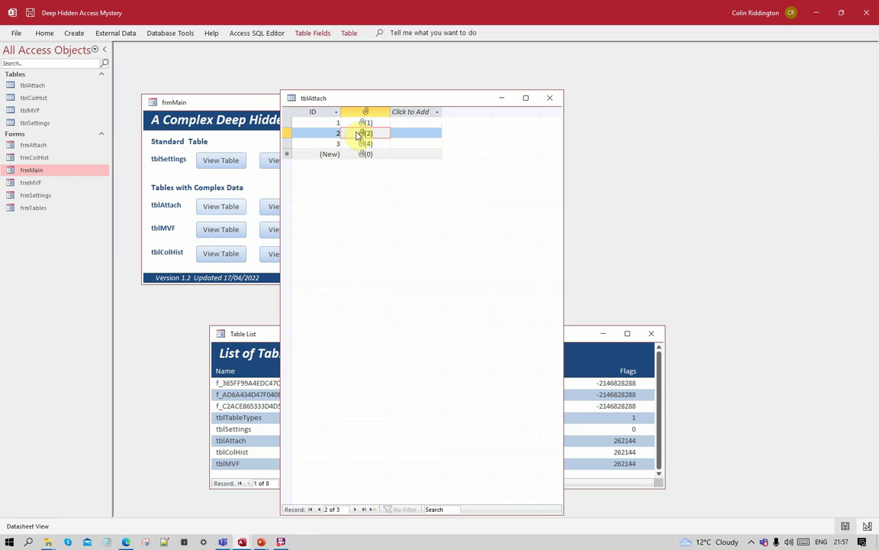
pyautogui.click(550, 97)
pyautogui.click(303, 209)
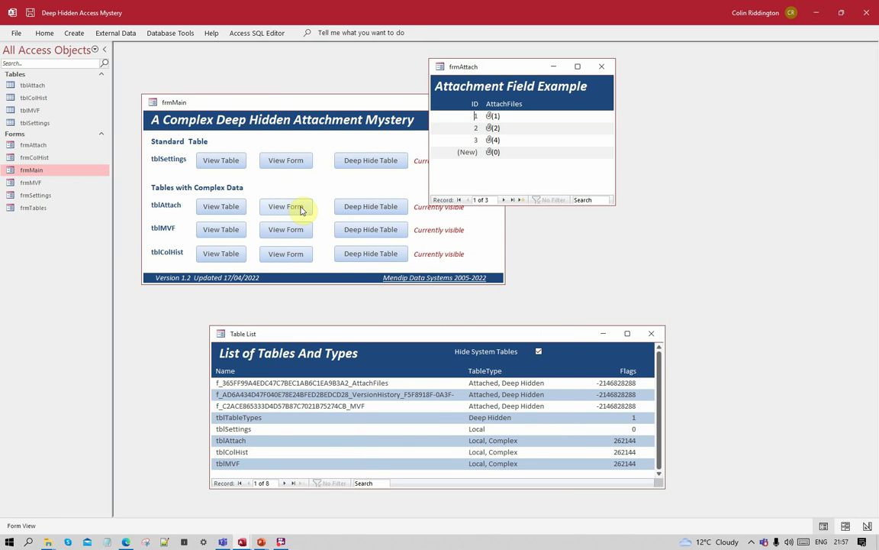
# Step: Review the attachment lists of records 1, 2 and 3 in frmAttach, cancelling each dialog, and close the form
pyautogui.rightClick(492, 118)
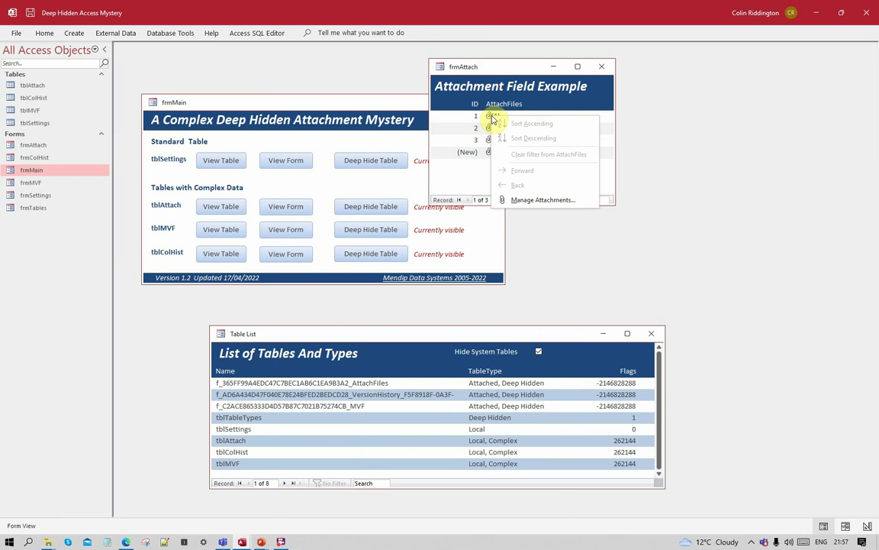
pyautogui.click(527, 197)
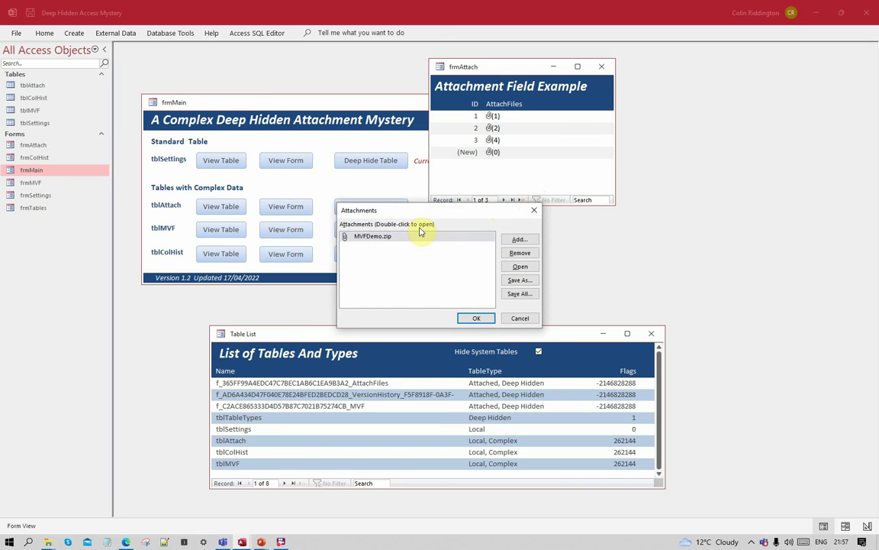
pyautogui.click(521, 319)
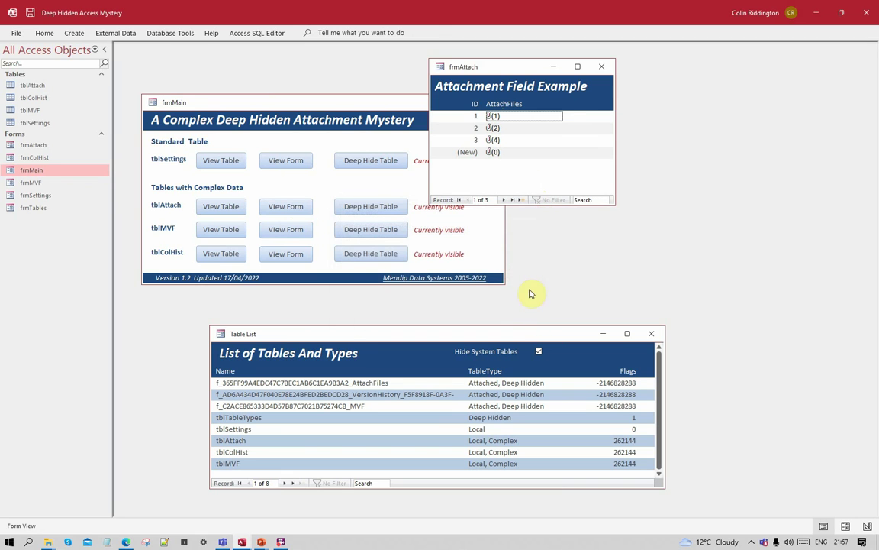
pyautogui.rightClick(493, 130)
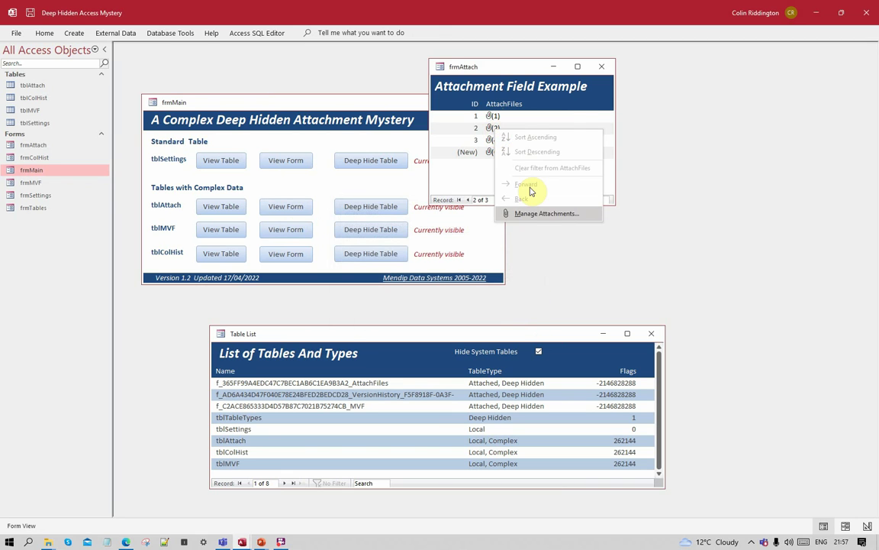
pyautogui.click(538, 213)
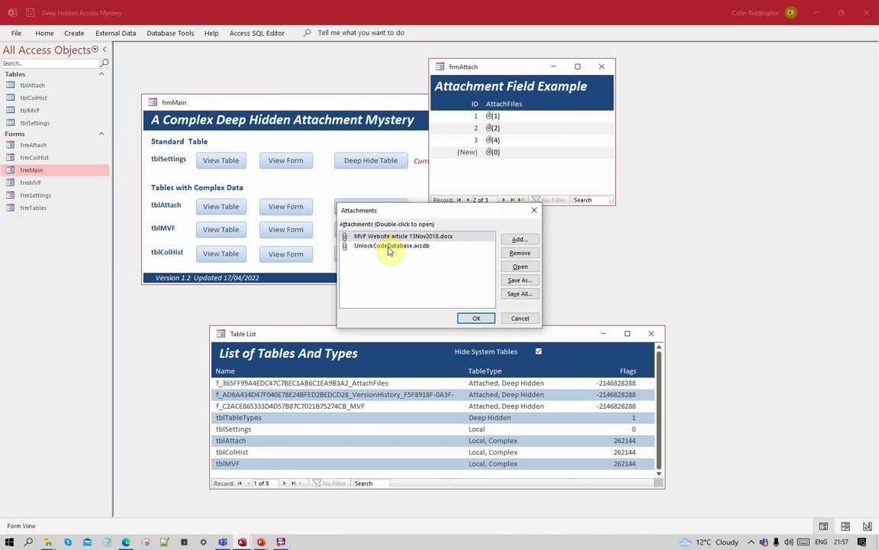
pyautogui.click(513, 319)
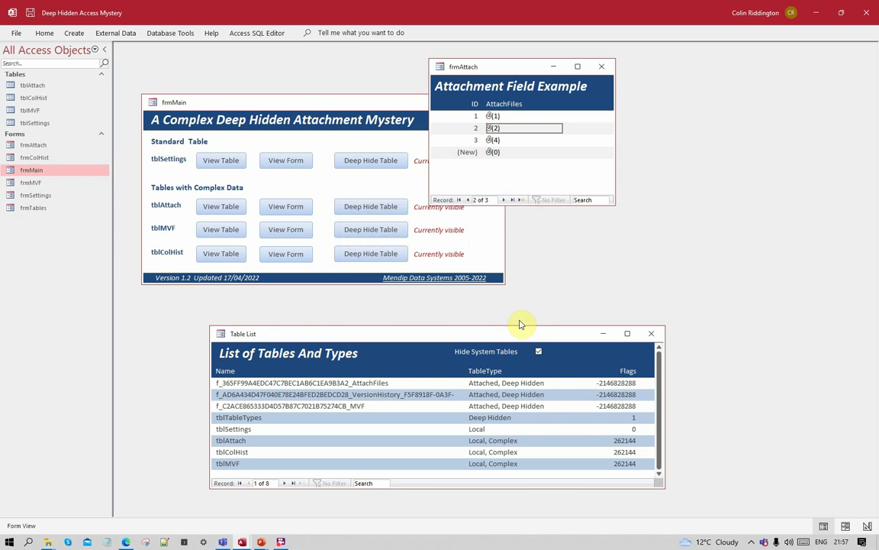
pyautogui.rightClick(498, 142)
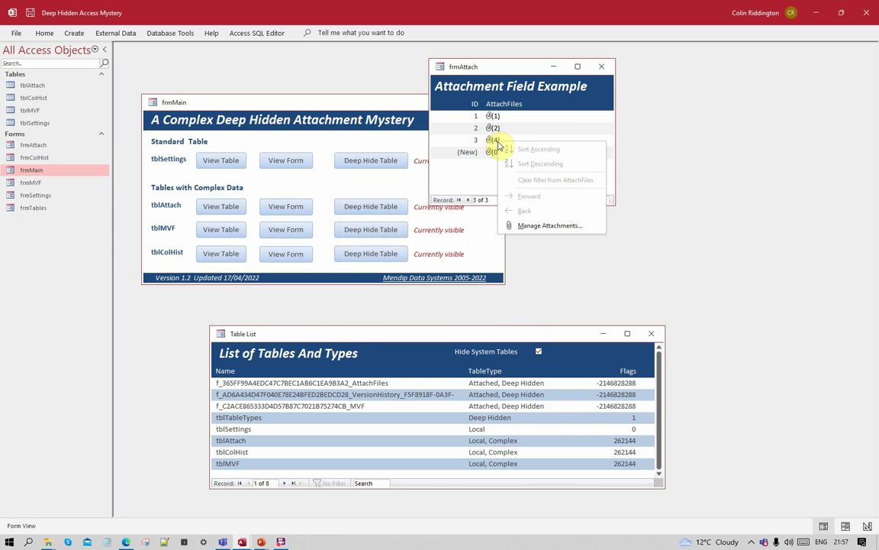
pyautogui.click(549, 226)
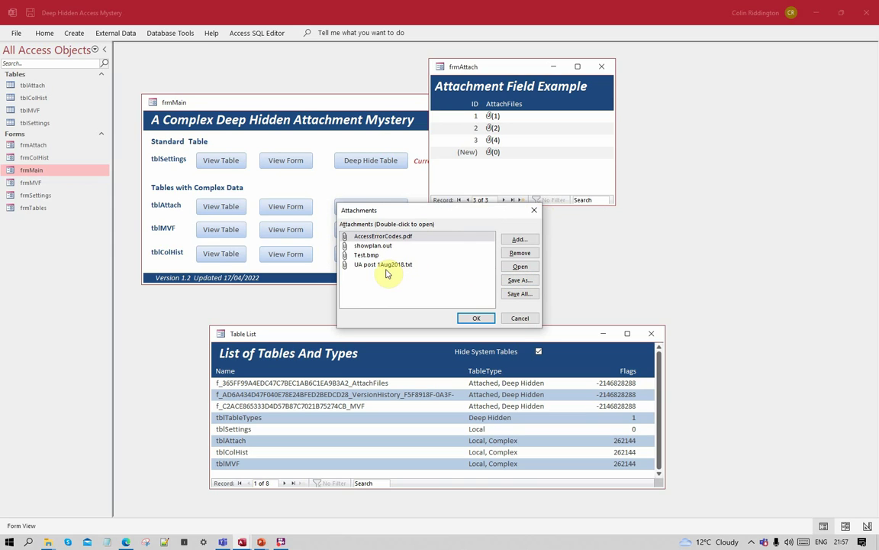
pyautogui.click(521, 318)
pyautogui.click(601, 67)
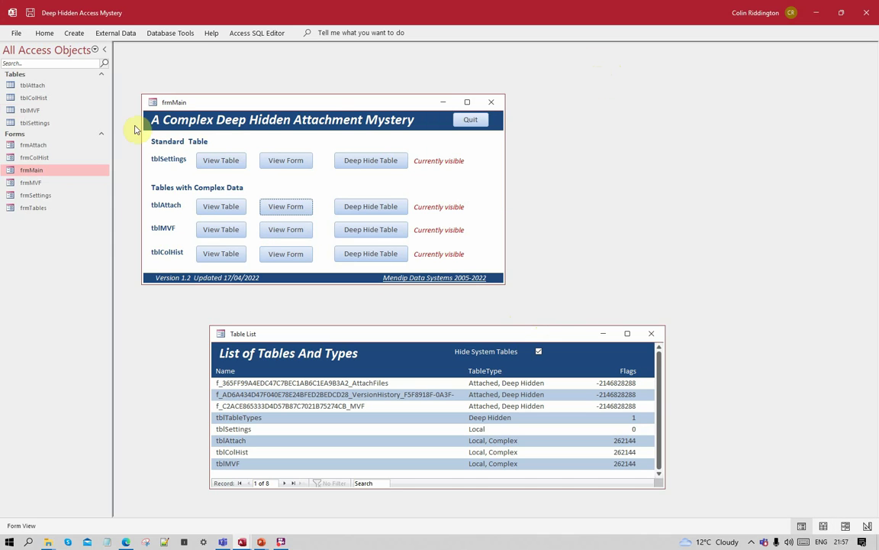
# Step: Deep hide tblAttach from frmMain and test opening its table and its form, dismissing each
pyautogui.click(371, 205)
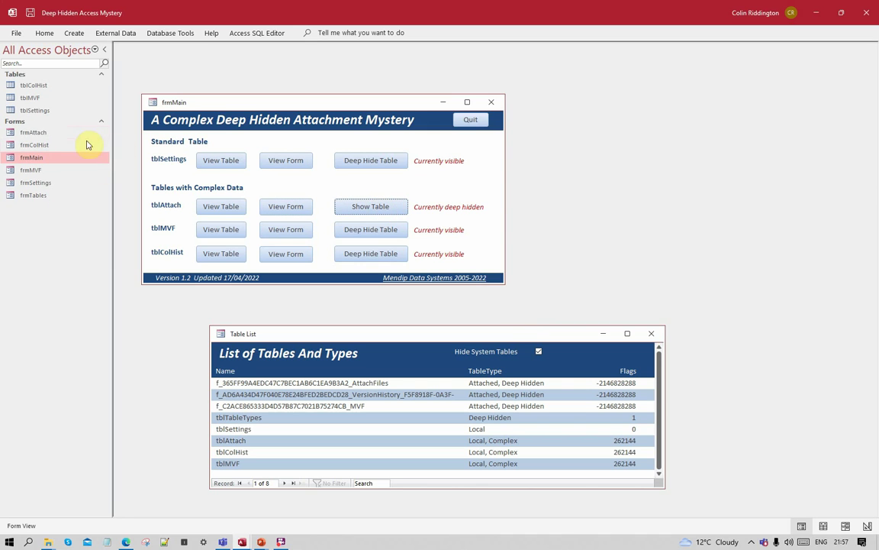
pyautogui.click(222, 207)
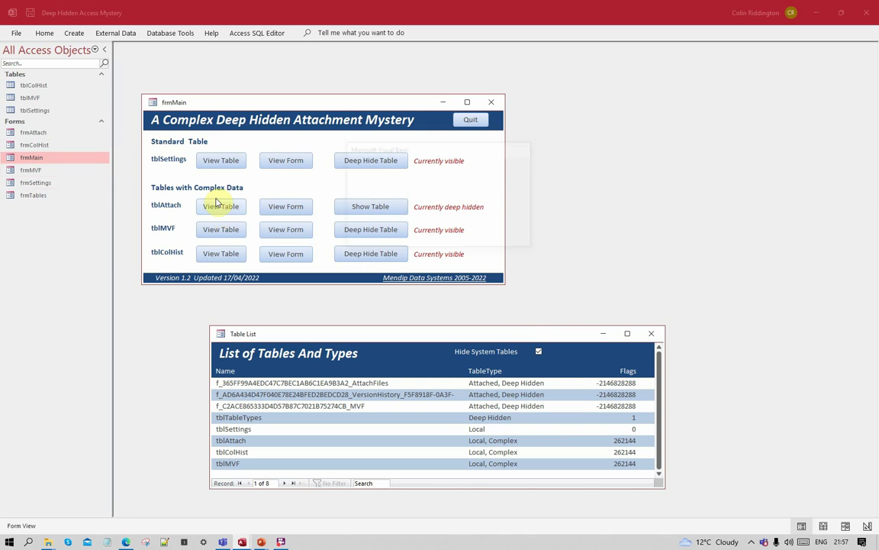
pyautogui.click(414, 238)
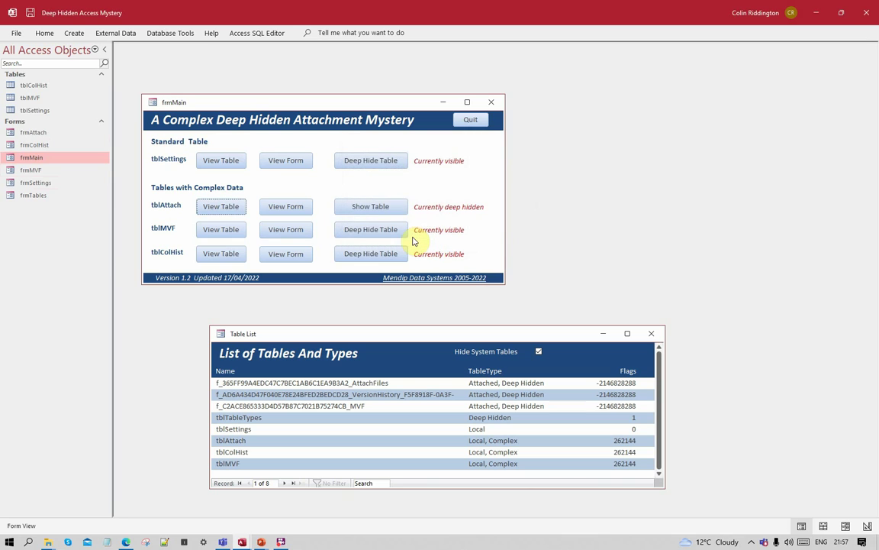
pyautogui.click(296, 203)
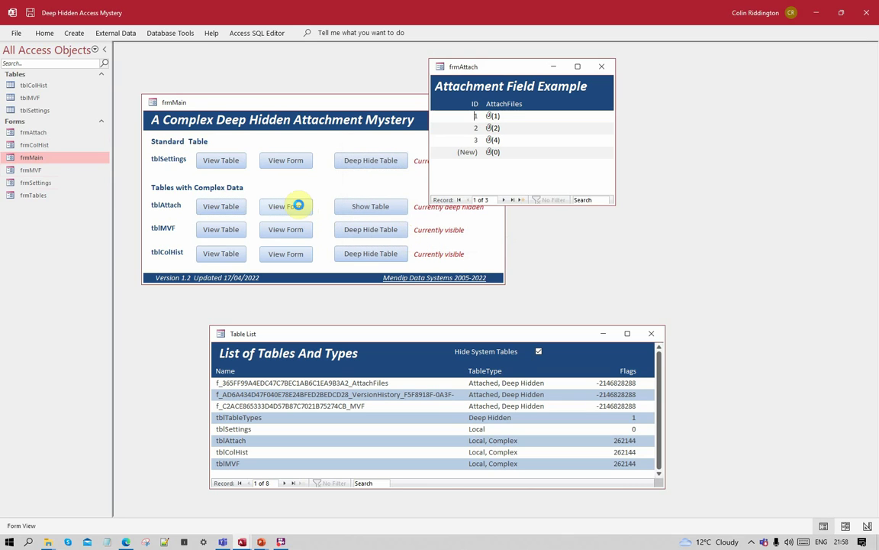
pyautogui.click(604, 67)
# Step: Show tblAttach again from frmMain, open the table, try to manage record 1's attachments and close the table
pyautogui.click(382, 205)
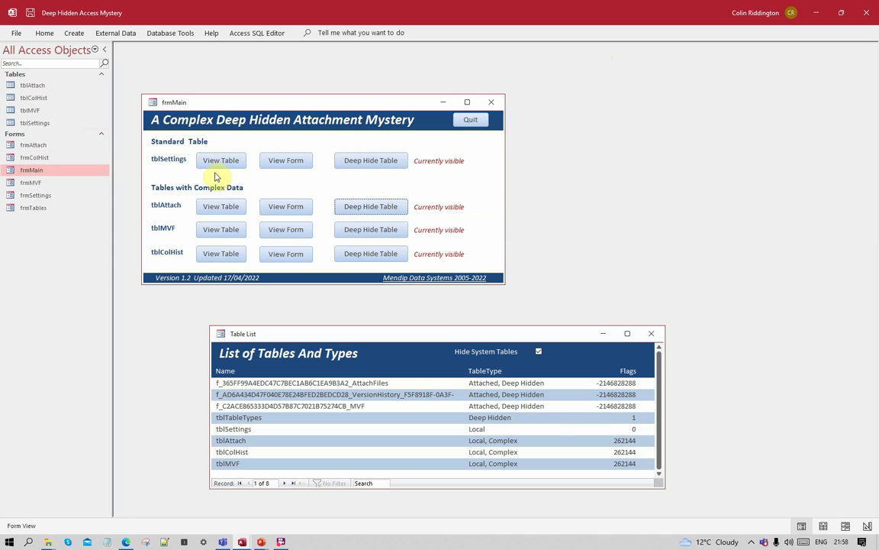
pyautogui.click(229, 206)
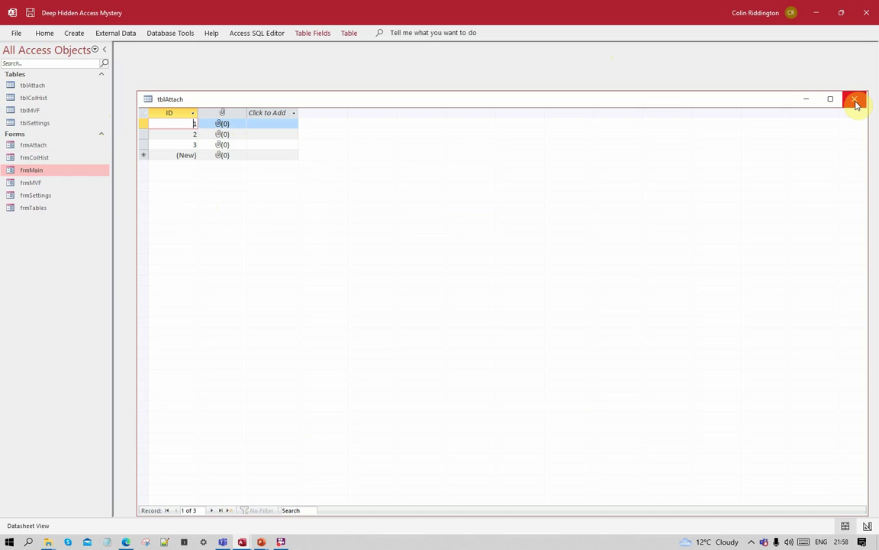
pyautogui.rightClick(228, 124)
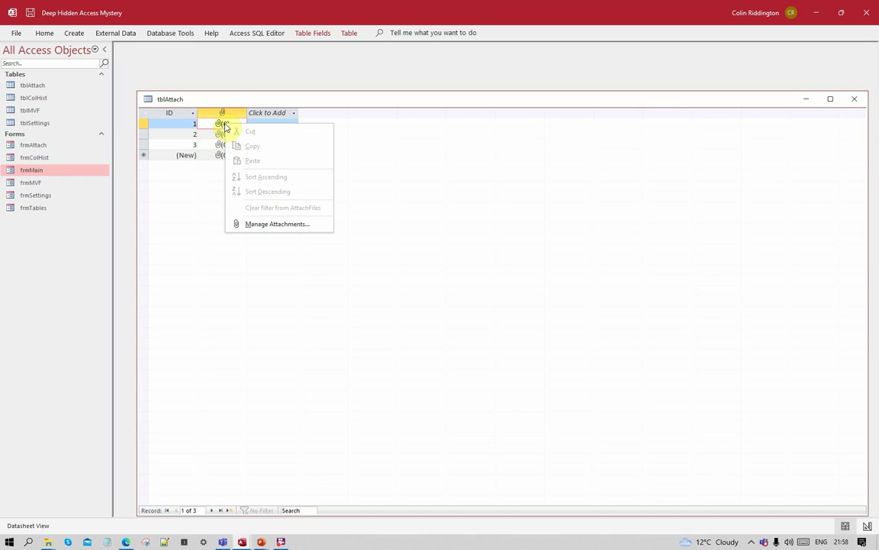
pyautogui.click(282, 226)
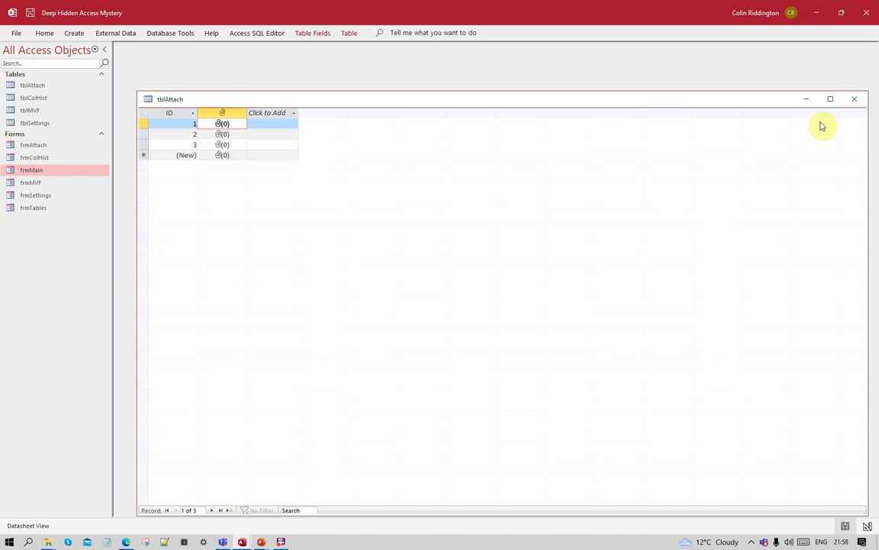
pyautogui.click(853, 98)
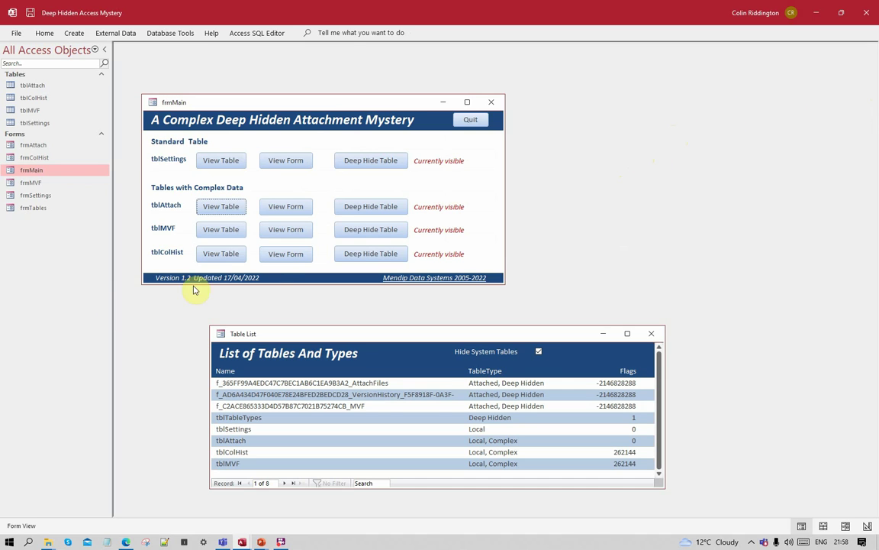
# Step: Move frmMain away from the navigation pane and view the tblMVF table and its form, closing each one
pyautogui.moveTo(325, 106); pyautogui.dragTo(417, 98)
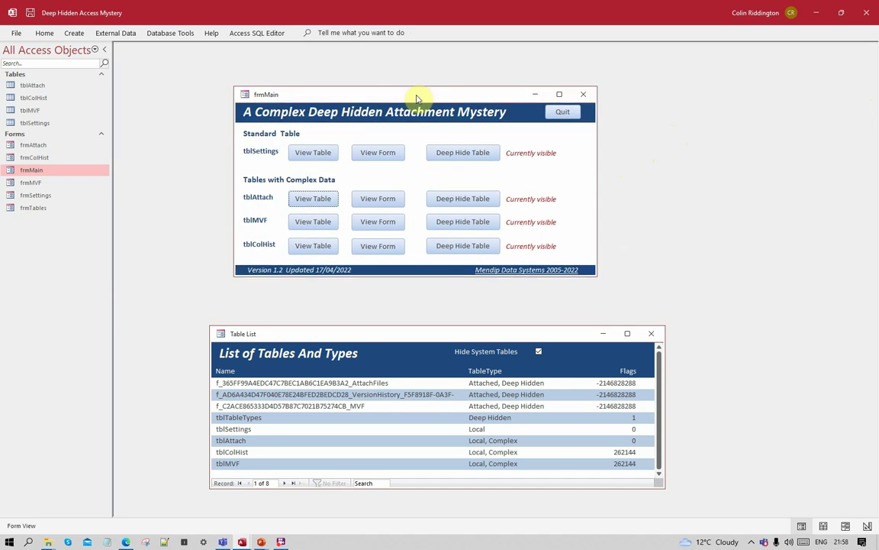
pyautogui.click(312, 221)
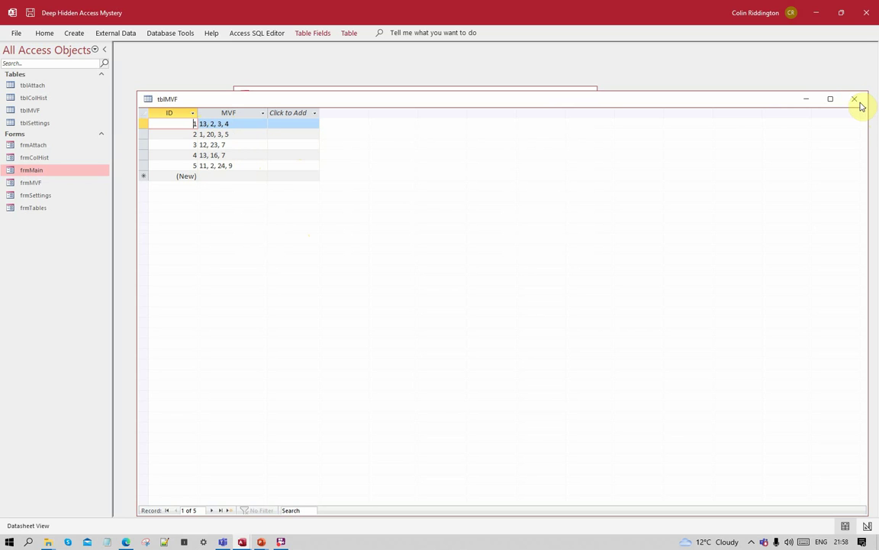
pyautogui.moveTo(868, 123); pyautogui.dragTo(413, 116)
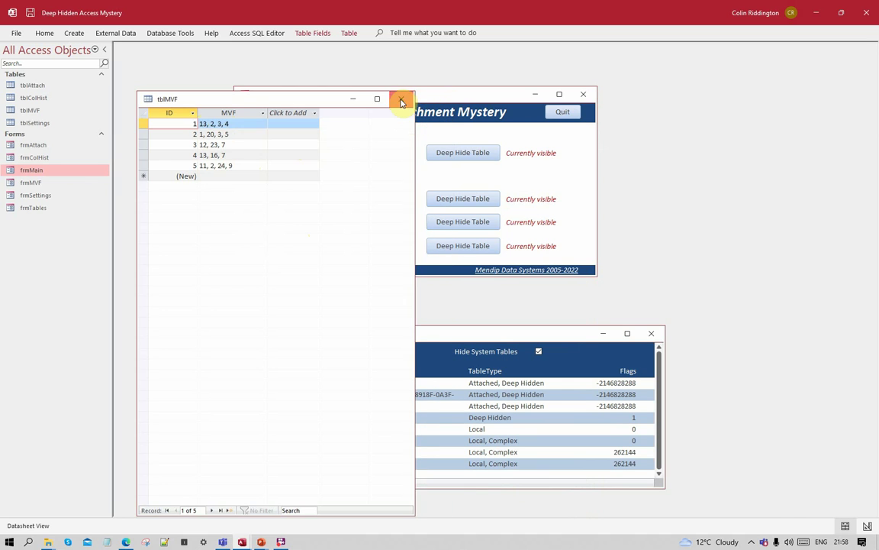
pyautogui.click(401, 98)
pyautogui.click(381, 220)
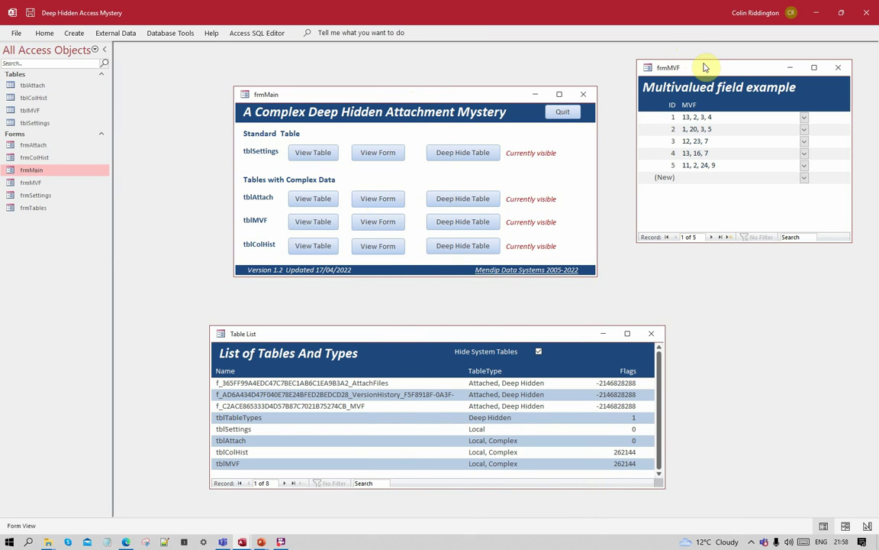
pyautogui.moveTo(703, 69); pyautogui.dragTo(685, 102)
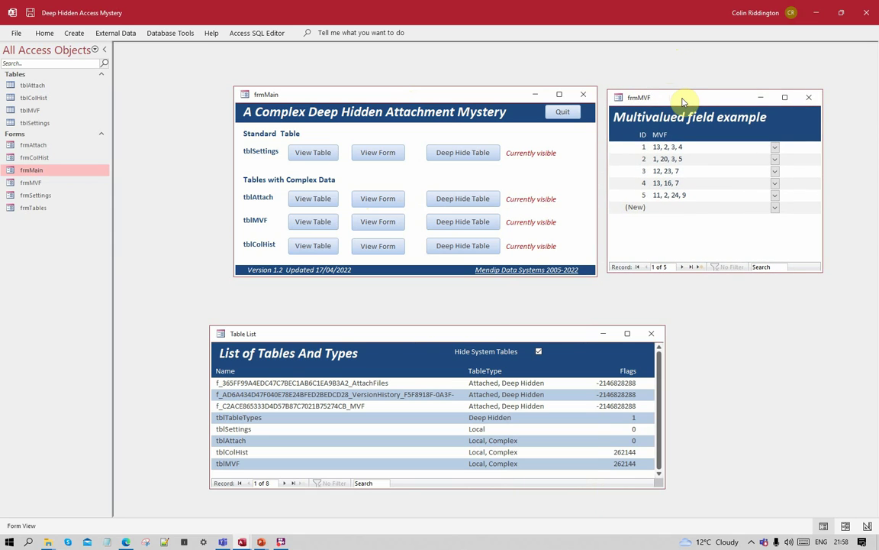
pyautogui.click(811, 98)
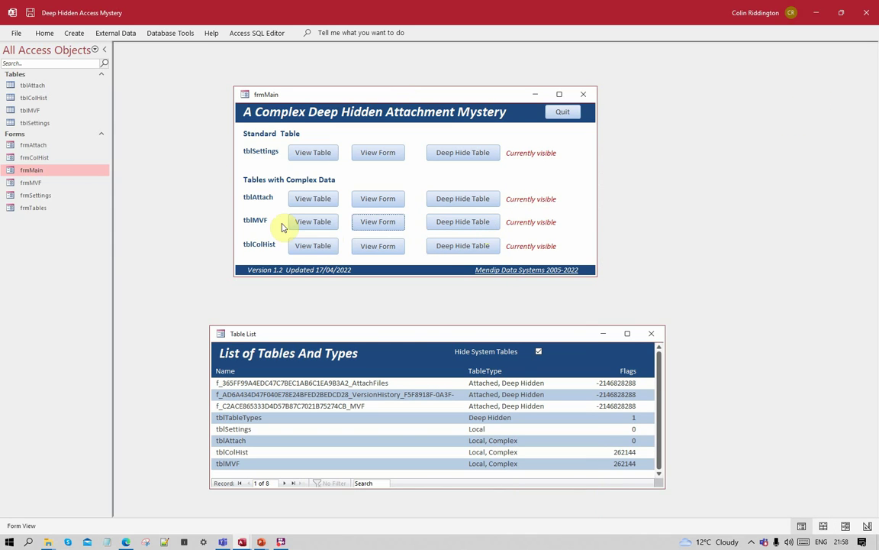
# Step: Deep hide tblMVF from frmMain and try to view its table, ending the interrupted code
pyautogui.click(468, 223)
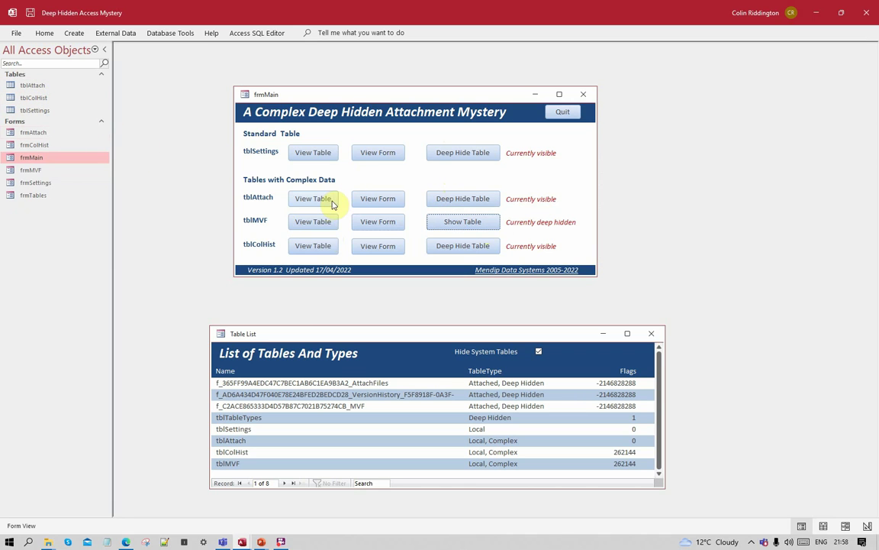
pyautogui.click(311, 221)
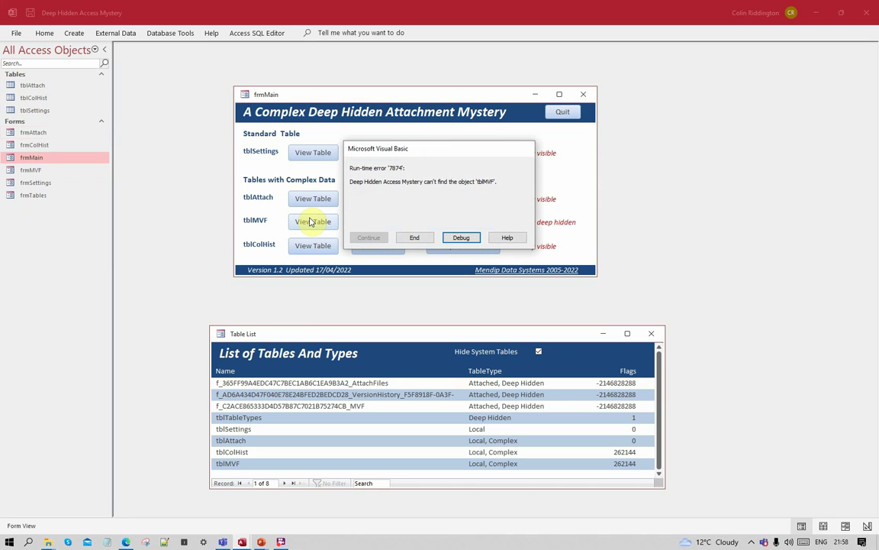
pyautogui.click(415, 237)
# Step: Show tblMVF again from frmMain and check the MVF values in its table and form, closing each one
pyautogui.click(463, 221)
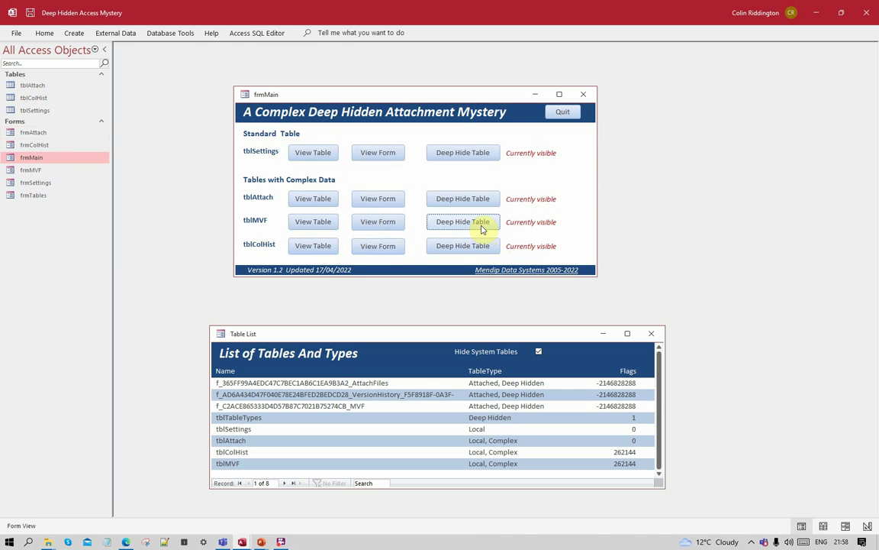
pyautogui.click(313, 222)
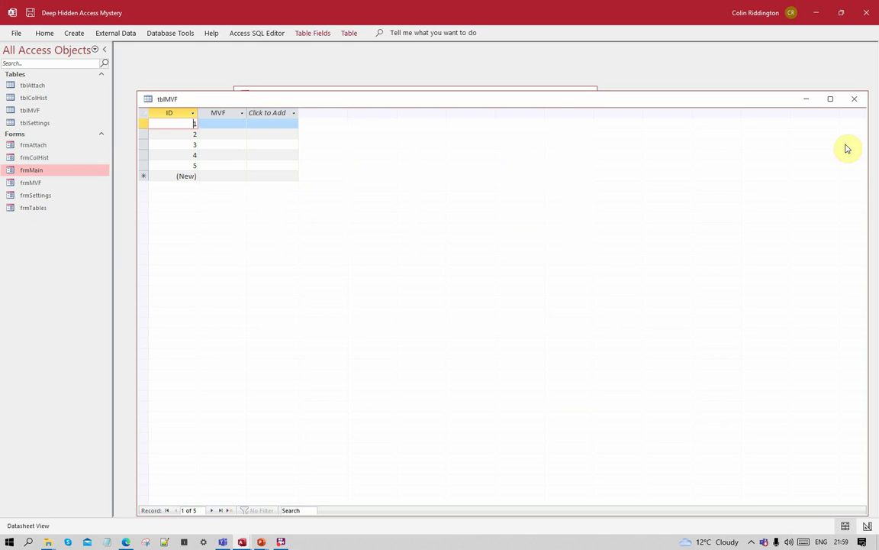
pyautogui.click(855, 98)
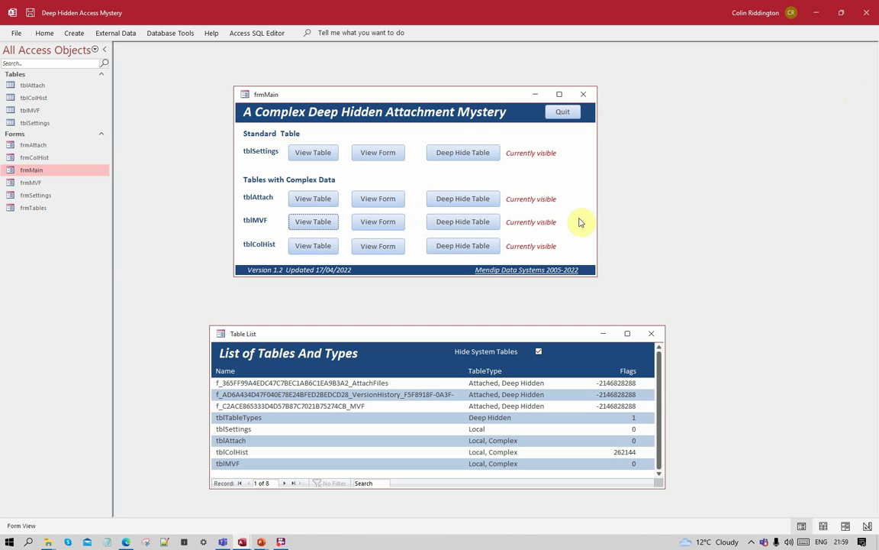
pyautogui.click(386, 222)
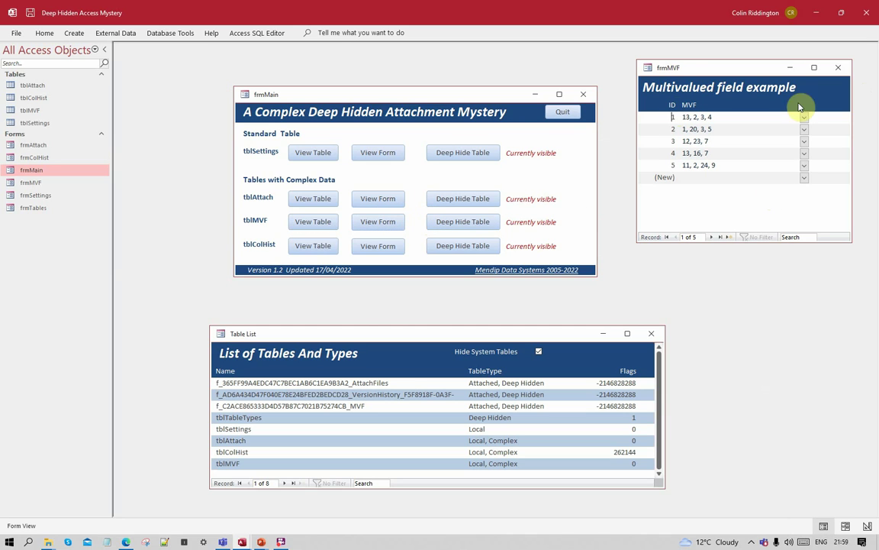
pyautogui.click(838, 69)
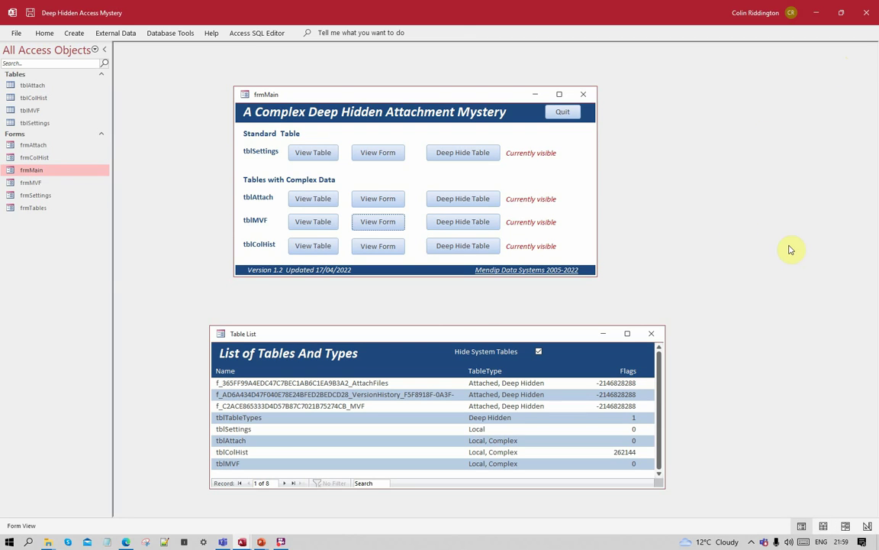
# Step: Move the Table List window up beneath frmMain and examine the attached, deep hidden tables it lists
pyautogui.moveTo(422, 332); pyautogui.dragTo(425, 296)
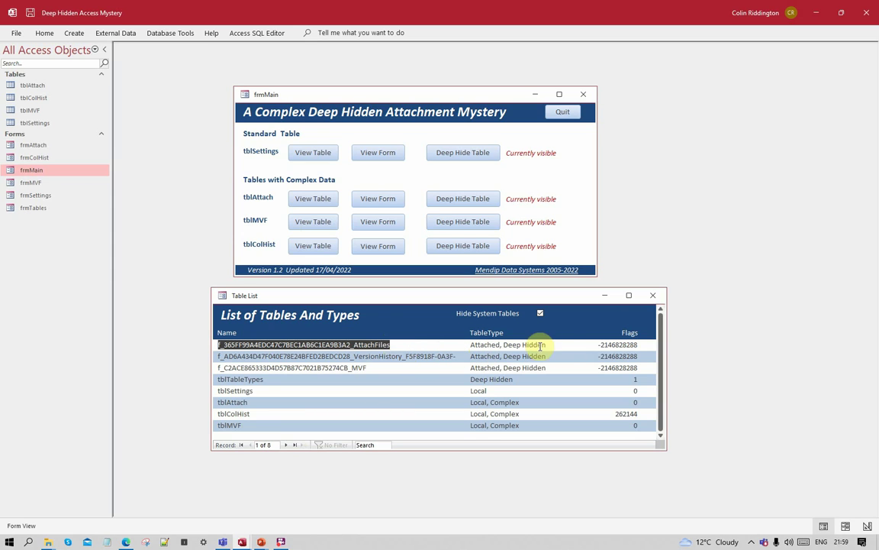
pyautogui.click(399, 344)
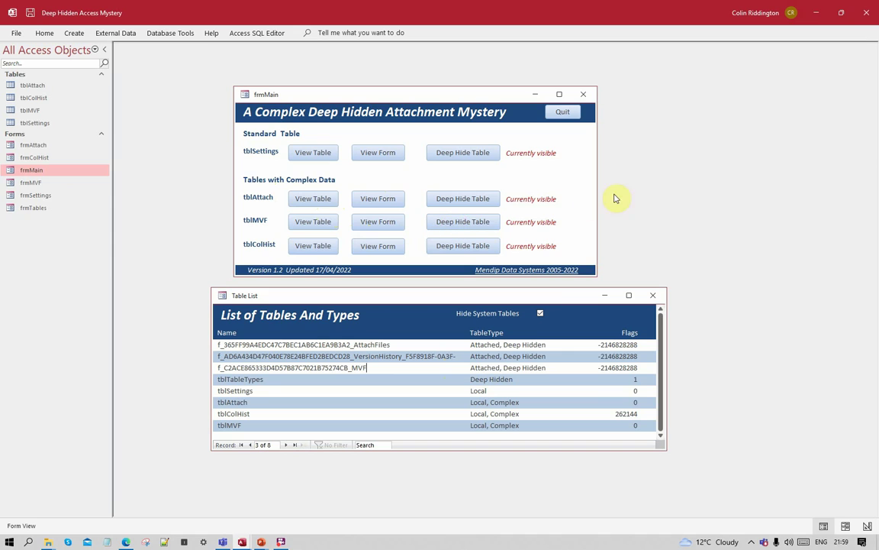
# Step: View the MemoField comments in the tblColHist table from frmMain and close the table
pyautogui.click(307, 246)
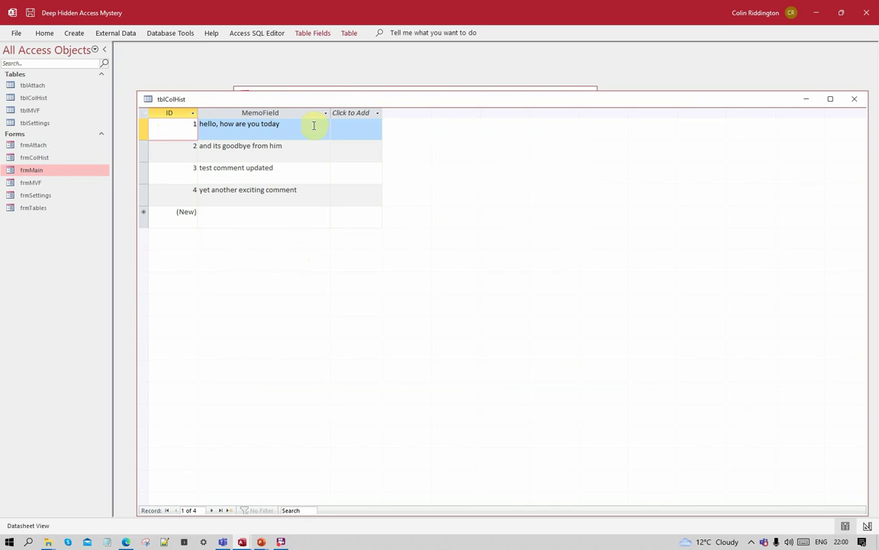
pyautogui.click(856, 104)
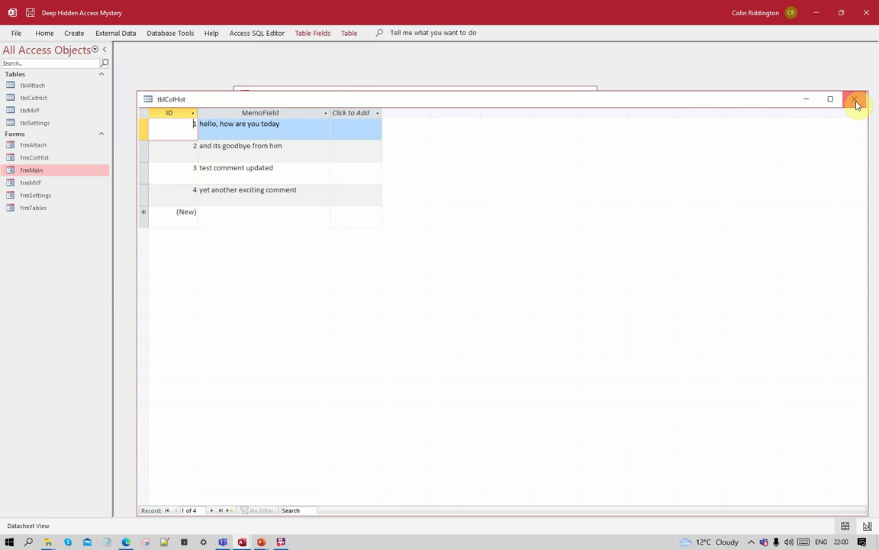
# Step: Check the Append Only property of MemoField in the design of tblColHist, and close the table
pyautogui.rightClick(256, 100)
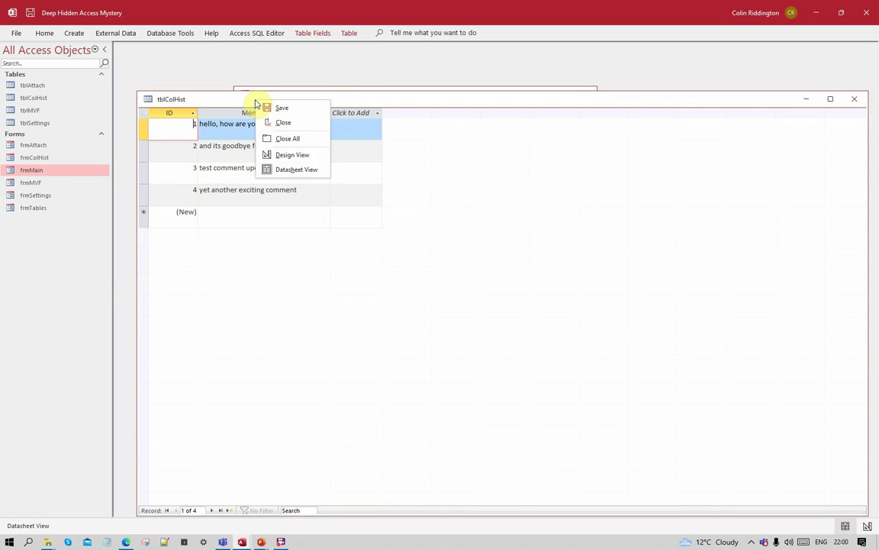
pyautogui.click(290, 156)
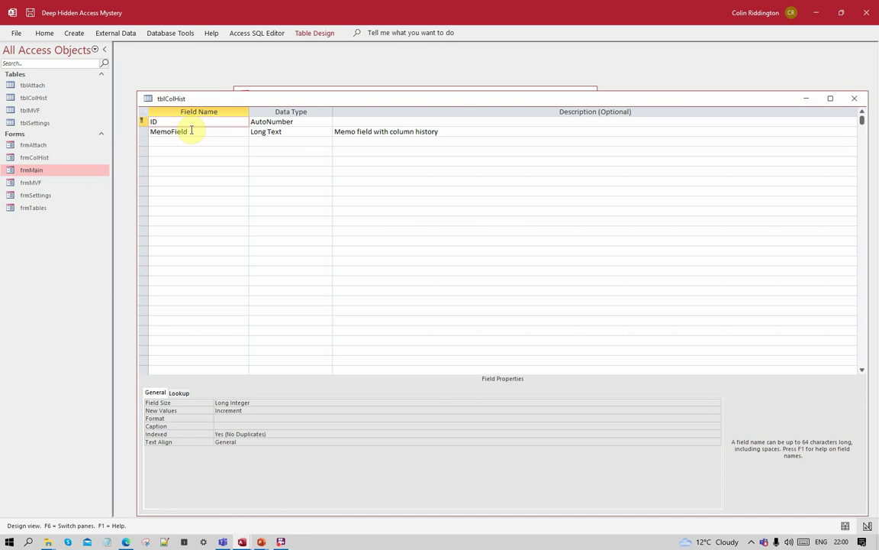
pyautogui.click(230, 133)
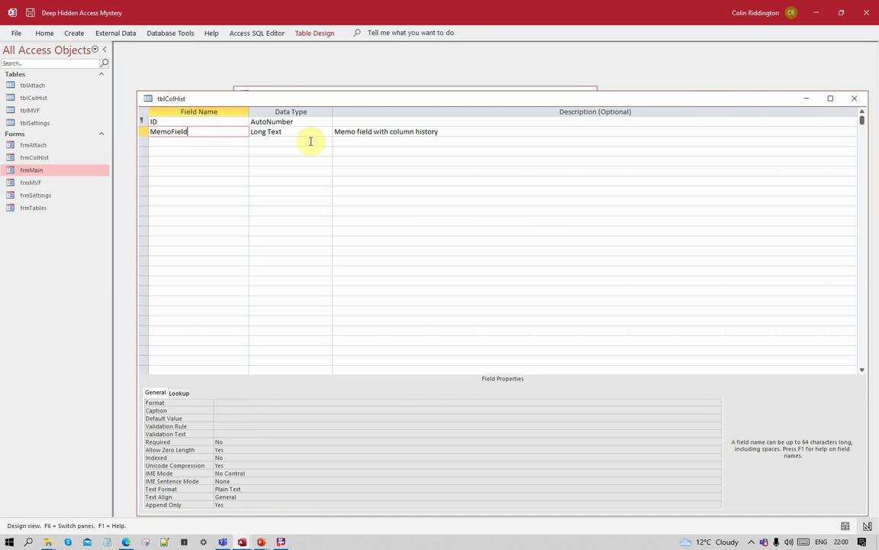
pyautogui.click(232, 504)
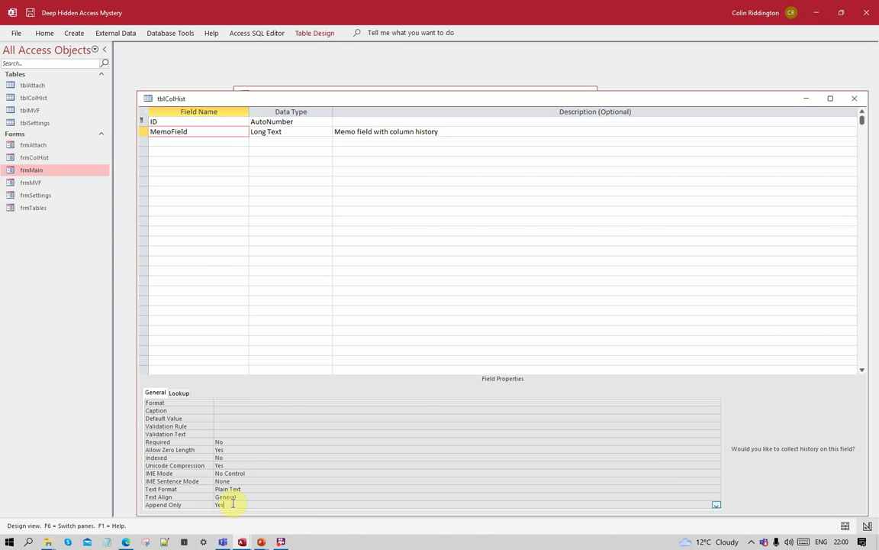
pyautogui.click(856, 100)
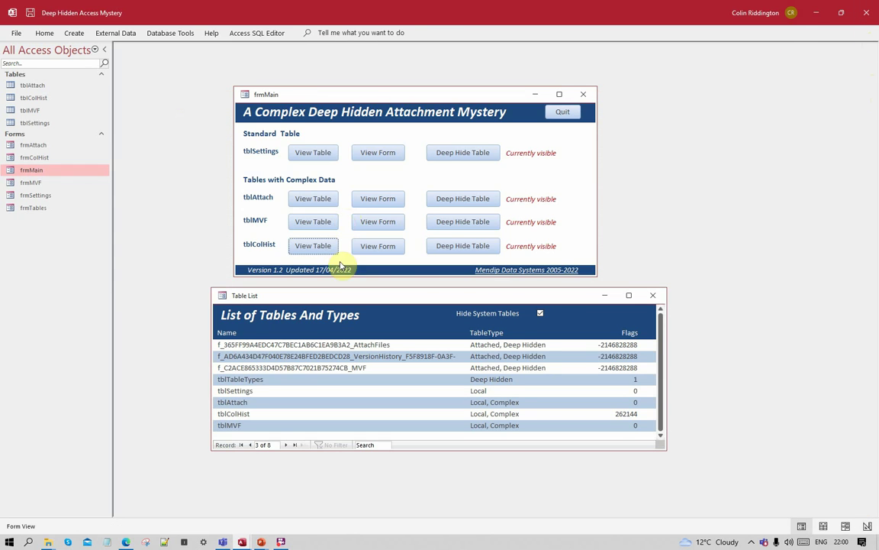
# Step: Open the tblColHist form from frmMain, move it above the Table List, review the version history of its records, and close it
pyautogui.click(374, 248)
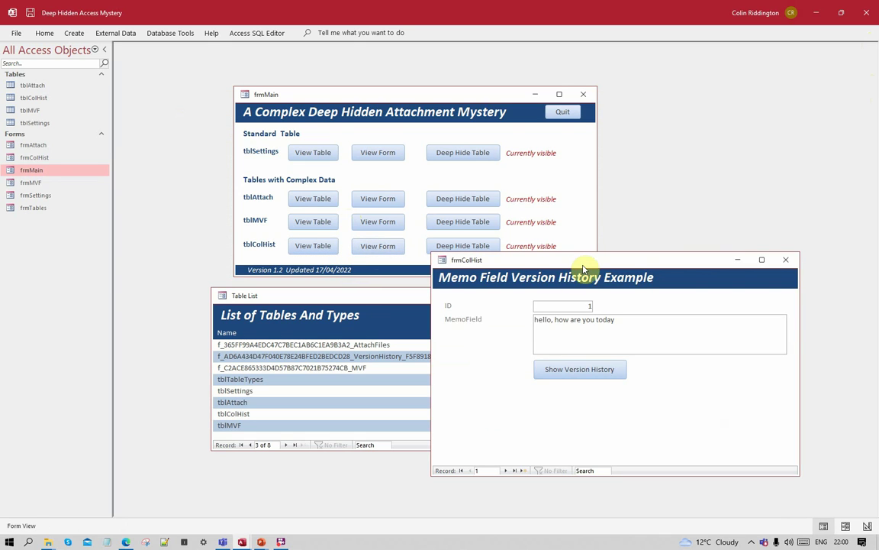
pyautogui.moveTo(584, 267); pyautogui.dragTo(561, 72)
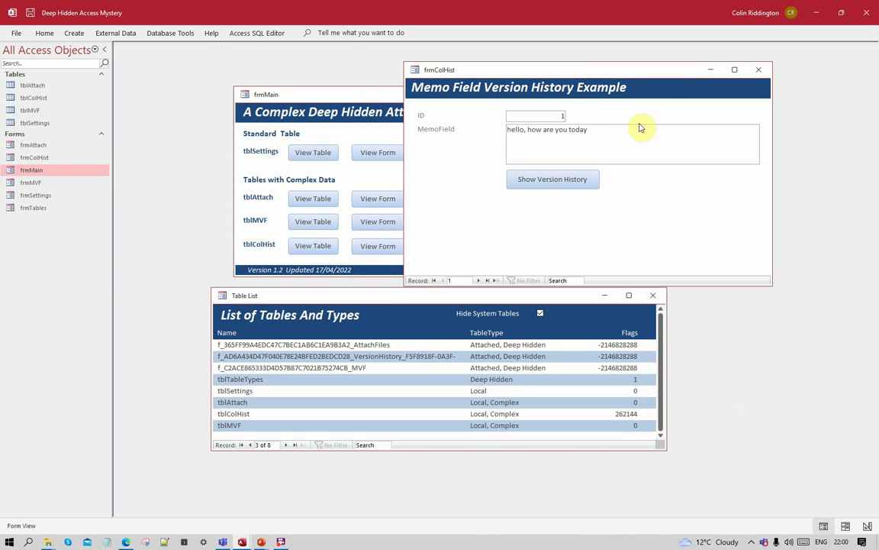
pyautogui.click(553, 181)
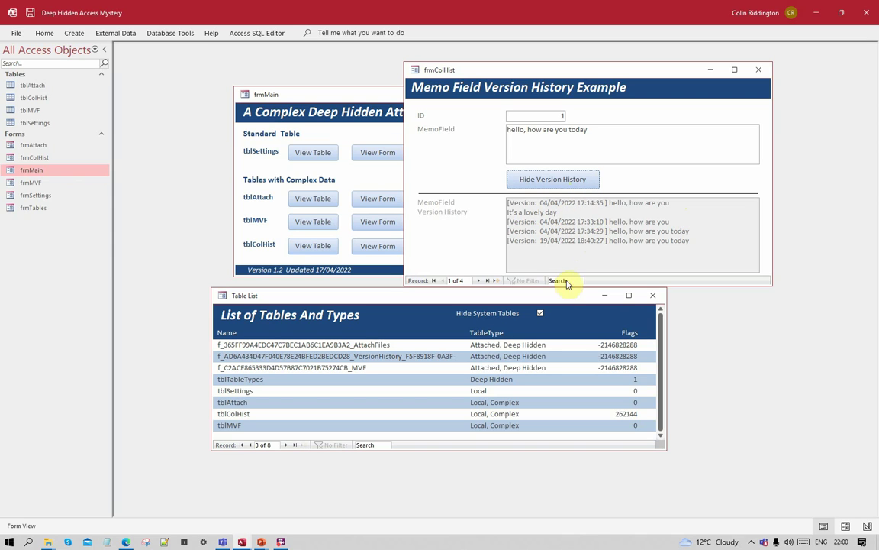
pyautogui.click(526, 180)
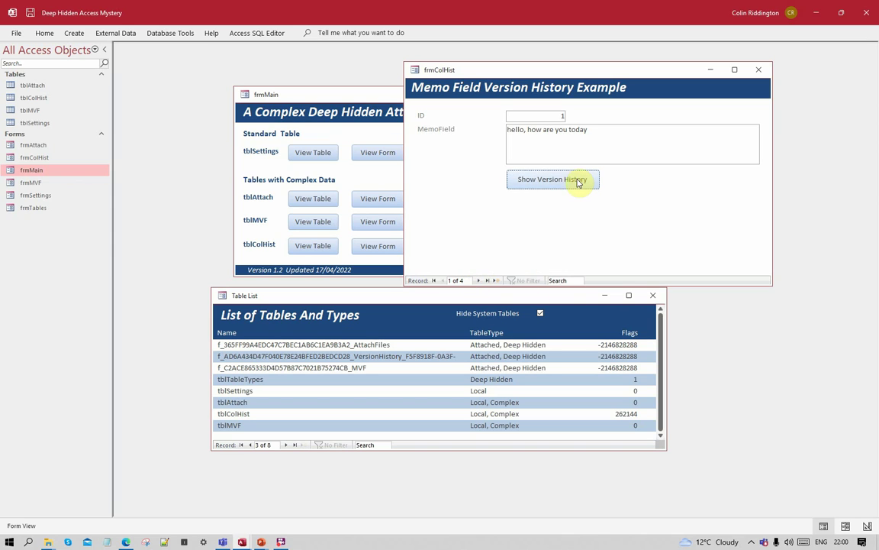
pyautogui.click(481, 281)
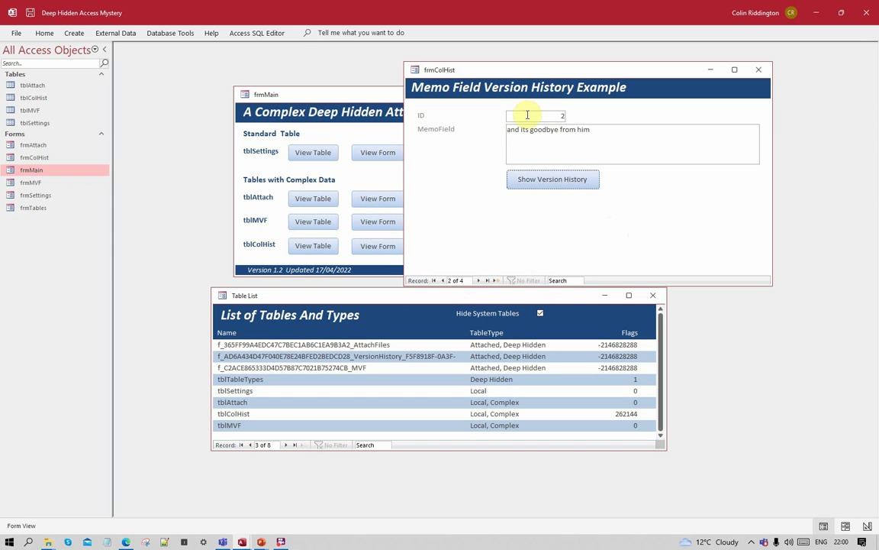
pyautogui.click(556, 182)
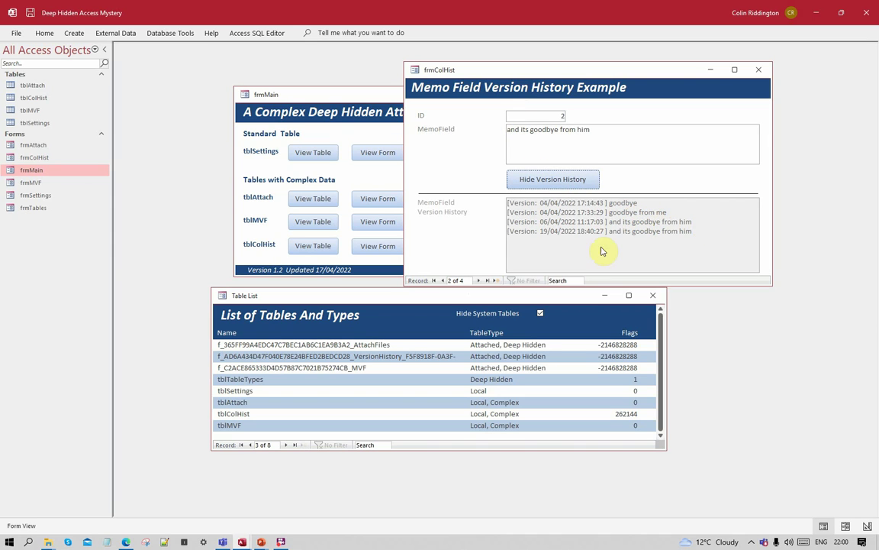
pyautogui.click(479, 280)
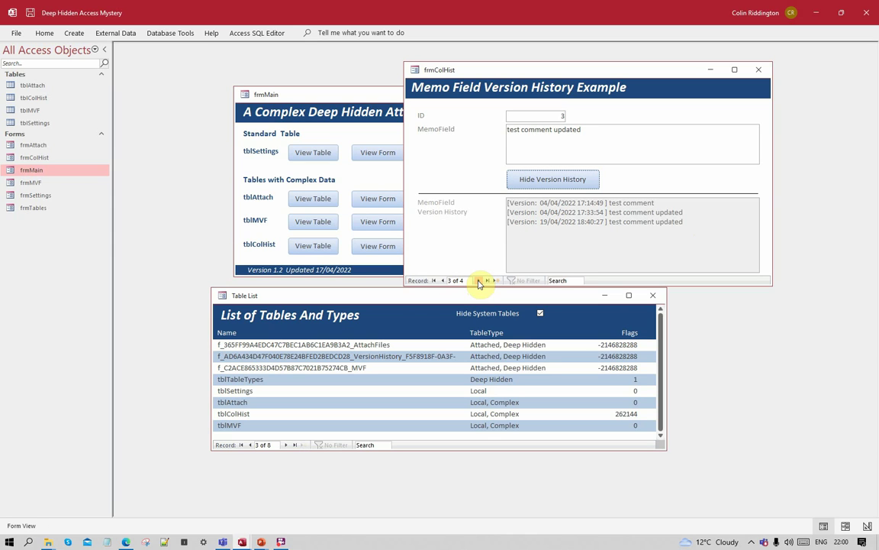
pyautogui.click(479, 280)
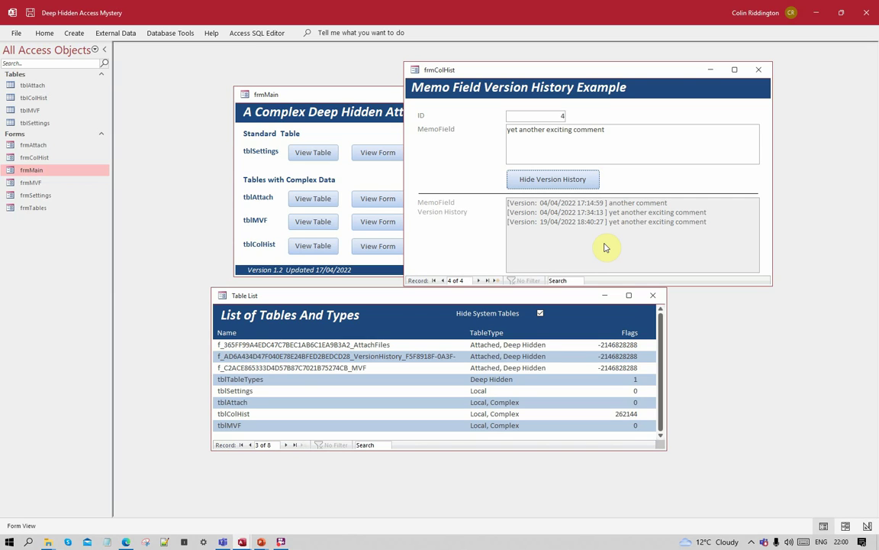
pyautogui.click(759, 69)
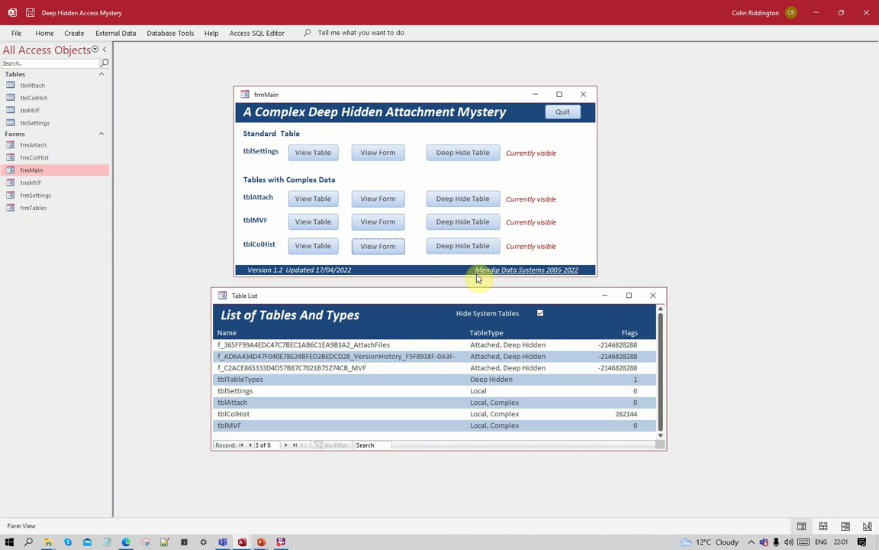
# Step: Deep hide tblColHist from frmMain, view and close its form, and try to view its table, ending the interrupted code
pyautogui.click(457, 245)
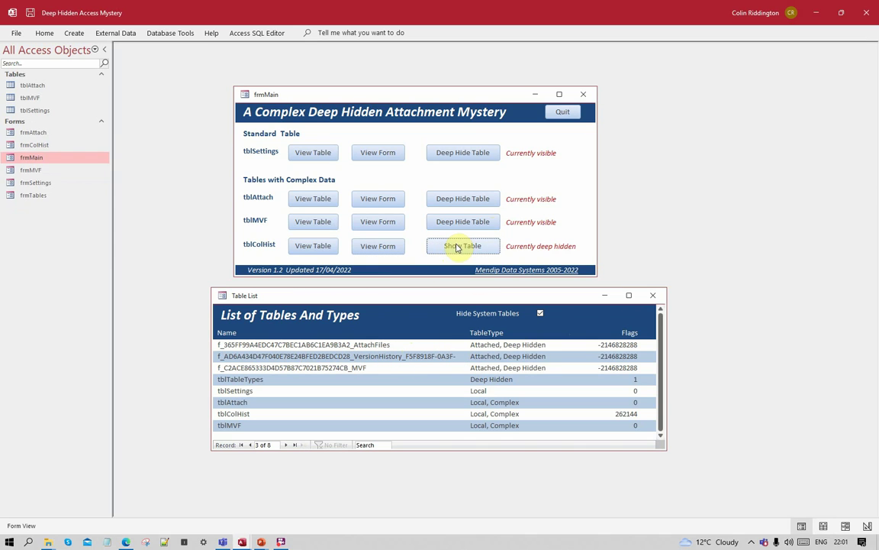
pyautogui.click(395, 250)
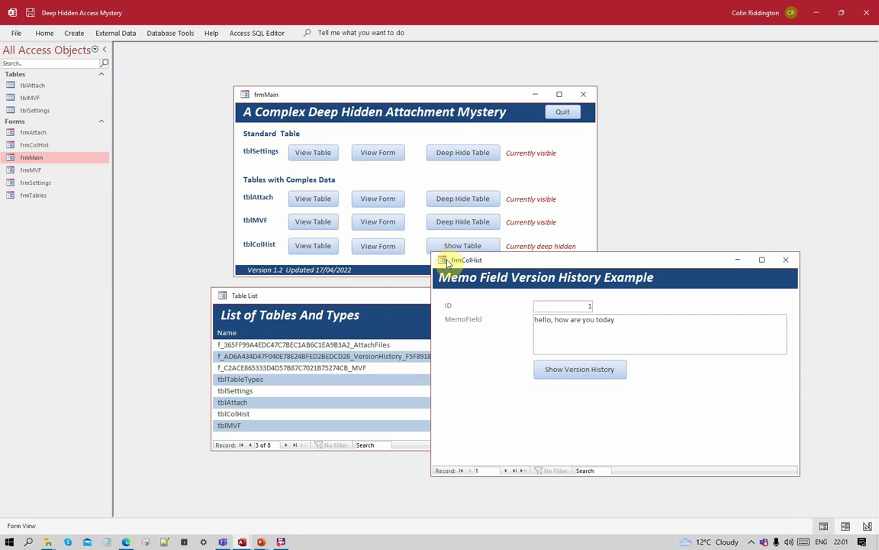
pyautogui.click(787, 261)
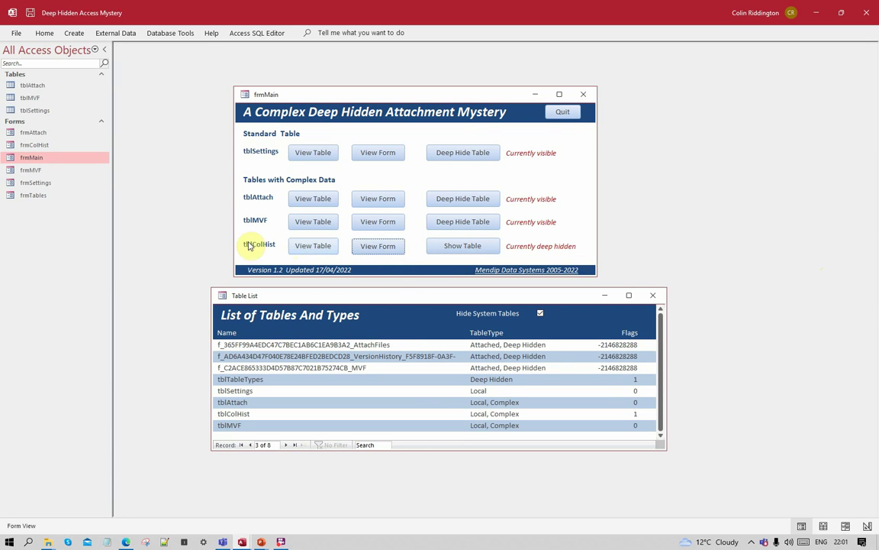
pyautogui.click(313, 250)
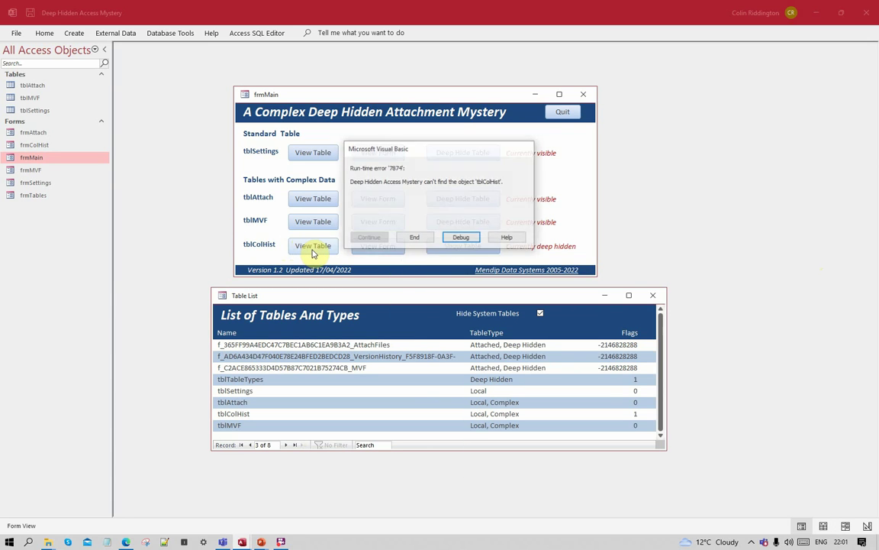
pyautogui.click(415, 236)
# Step: Show tblColHist again from frmMain and check its table and its form's version history, closing each one
pyautogui.click(461, 248)
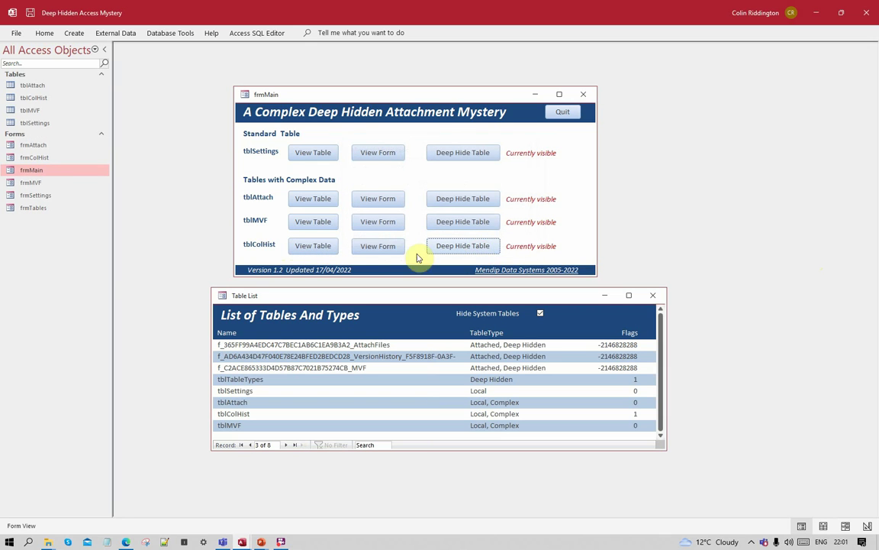
pyautogui.click(302, 245)
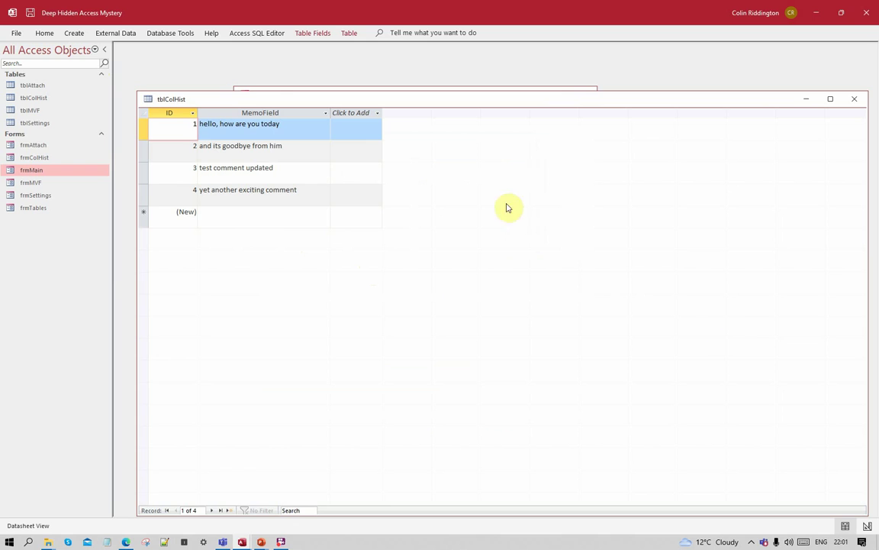
pyautogui.click(854, 99)
pyautogui.click(379, 245)
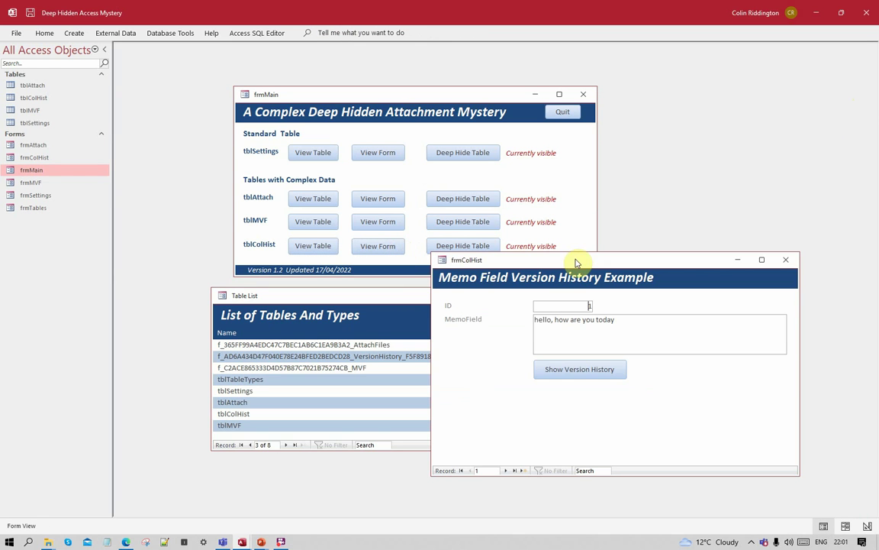
pyautogui.click(580, 369)
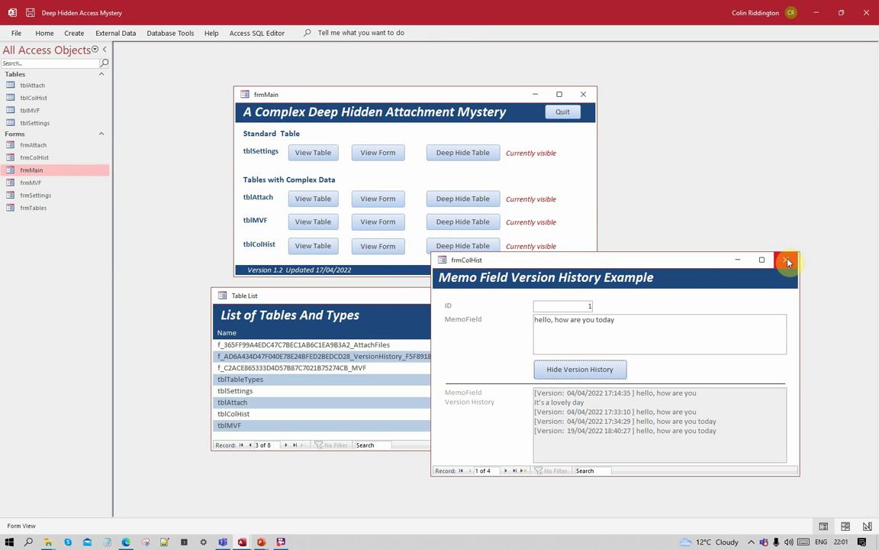
pyautogui.click(785, 259)
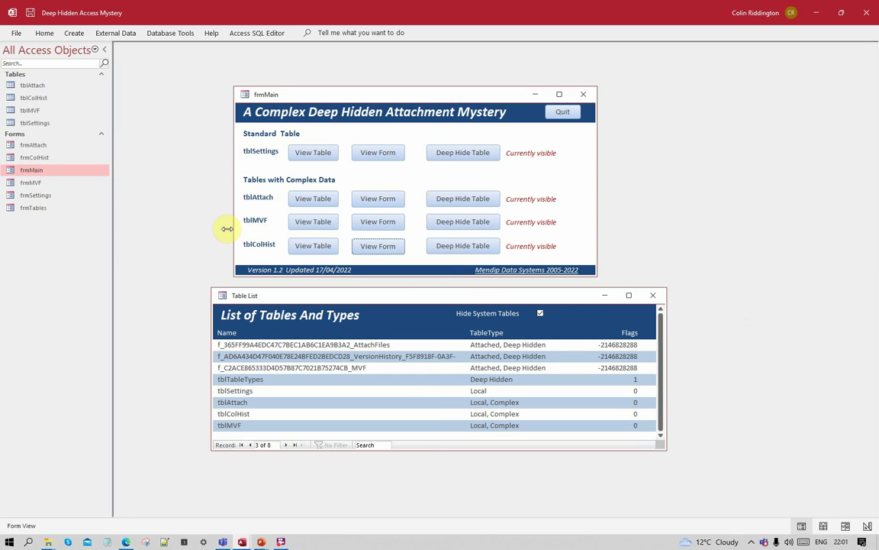
# Step: Add a Long Text field named CHM to the tblAttach design, go to its Append Only property, and save and close the table
pyautogui.rightClick(41, 87)
pyautogui.click(84, 109)
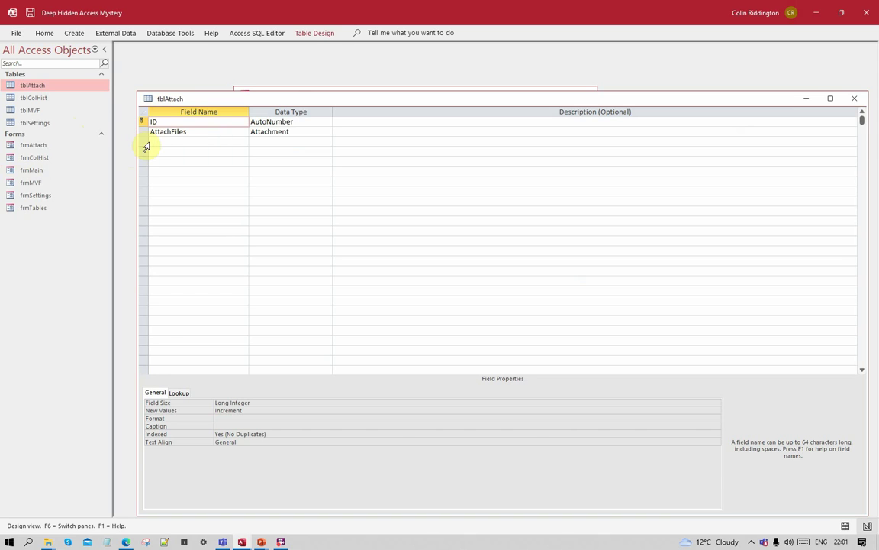
pyautogui.click(171, 141)
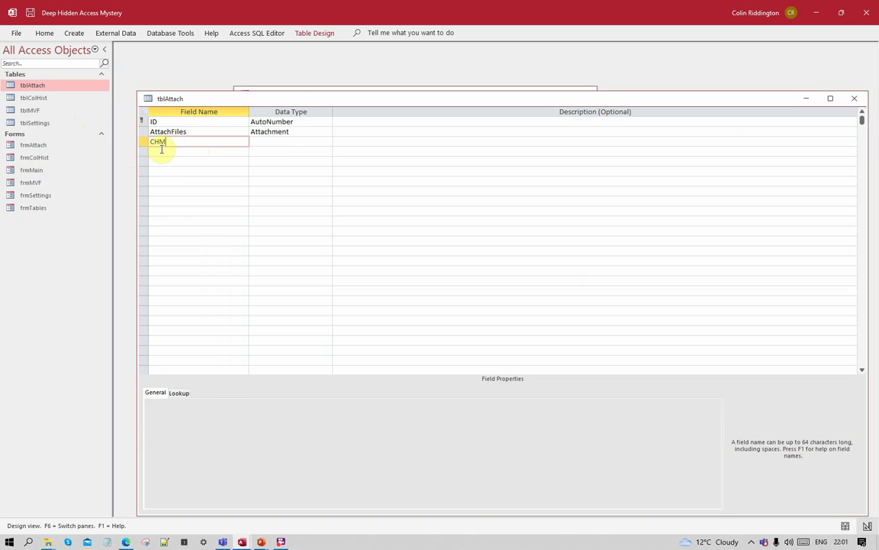
pyautogui.click(259, 142)
pyautogui.click(326, 141)
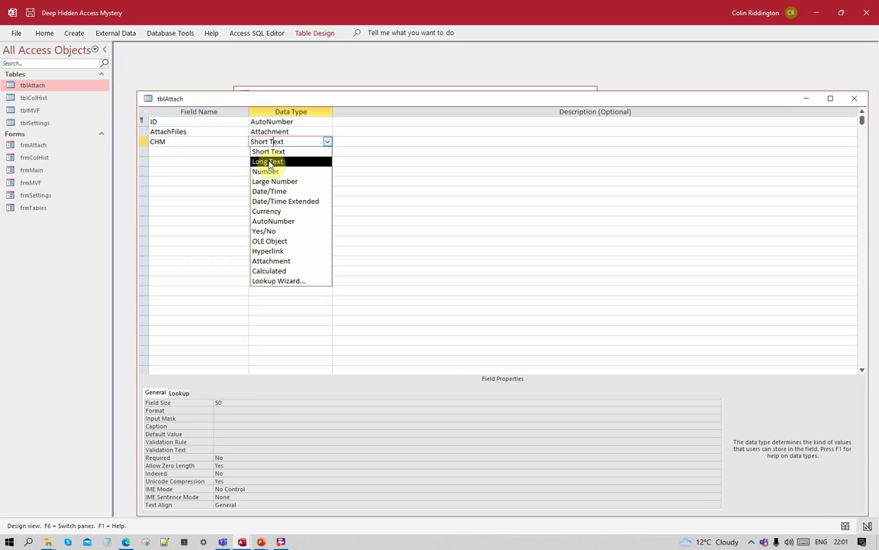
pyautogui.click(268, 161)
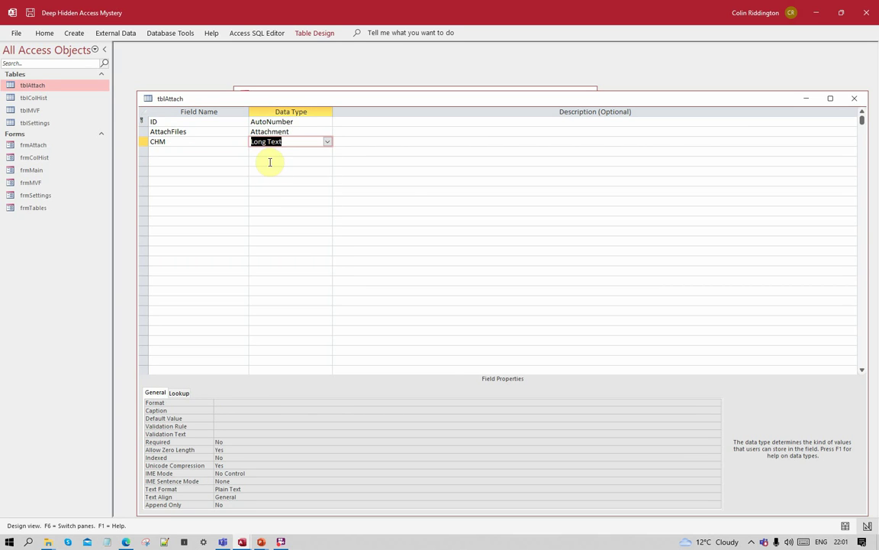
pyautogui.click(220, 505)
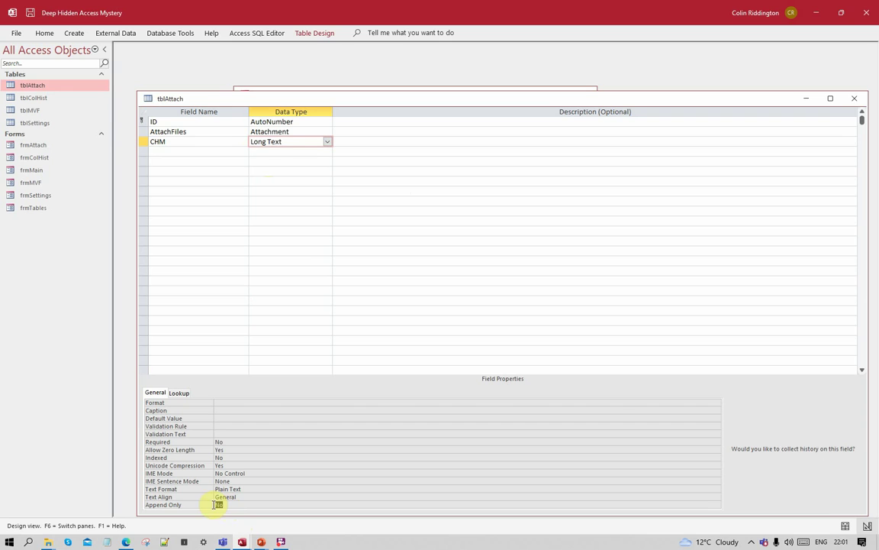
pyautogui.click(853, 98)
pyautogui.click(397, 301)
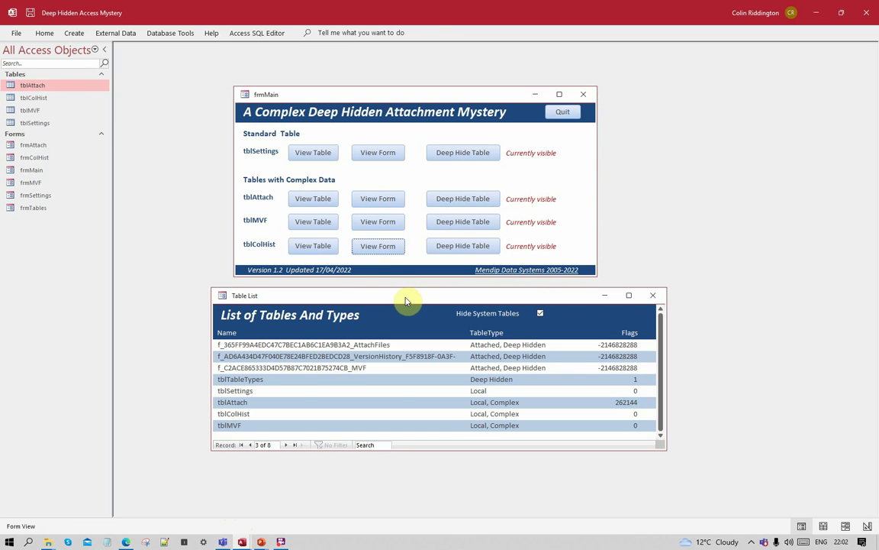
# Step: View tblAttach from frmMain, inspect the files attached to record 2 without changing them, and close the table
pyautogui.click(313, 200)
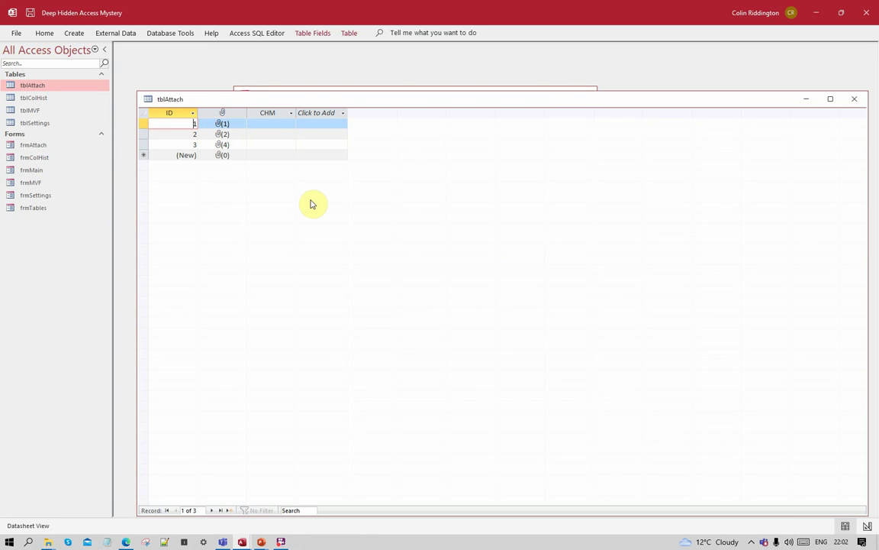
pyautogui.rightClick(218, 137)
pyautogui.click(287, 237)
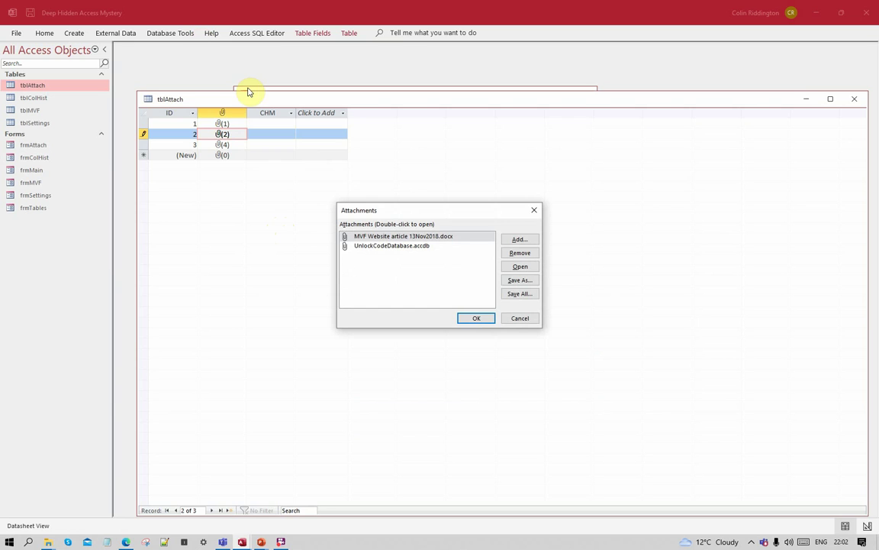
pyautogui.click(520, 318)
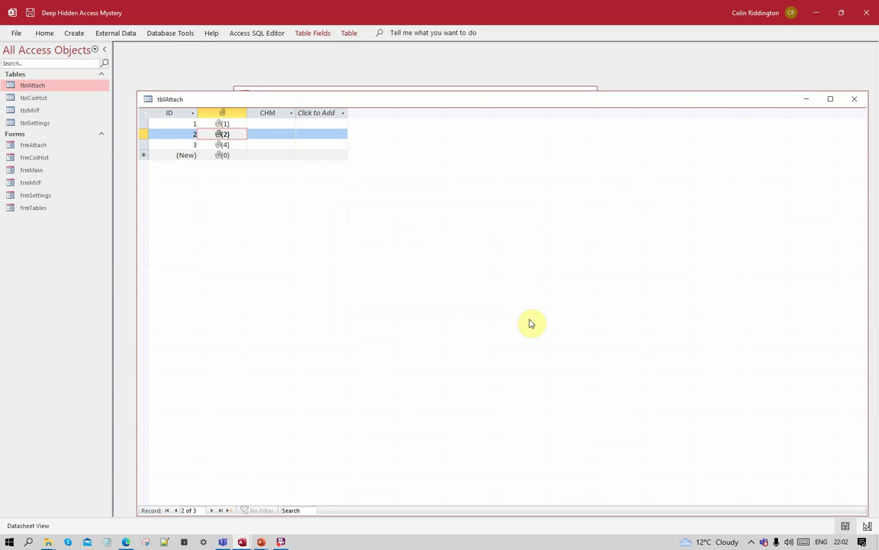
pyautogui.click(853, 100)
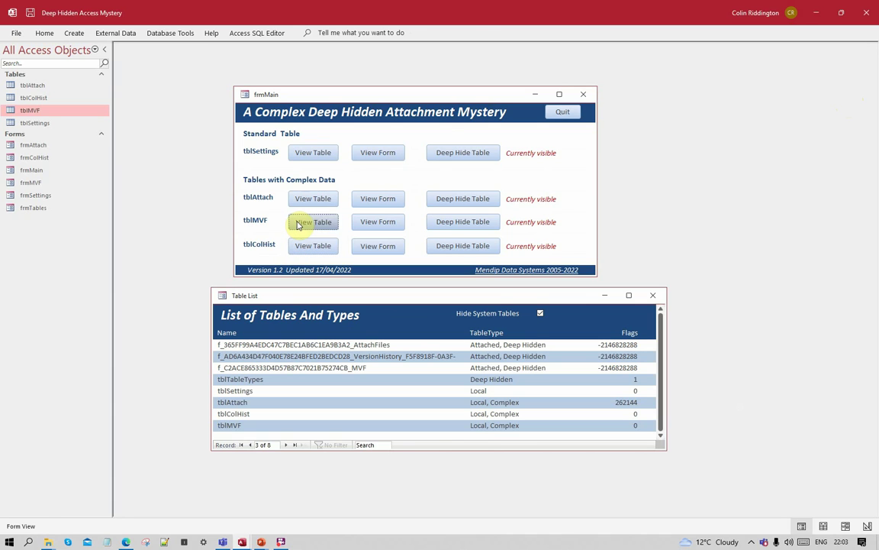
# Step: Open tblMVF from frmMain, switch it to Design View and add a Long Text field named CHM
pyautogui.click(299, 222)
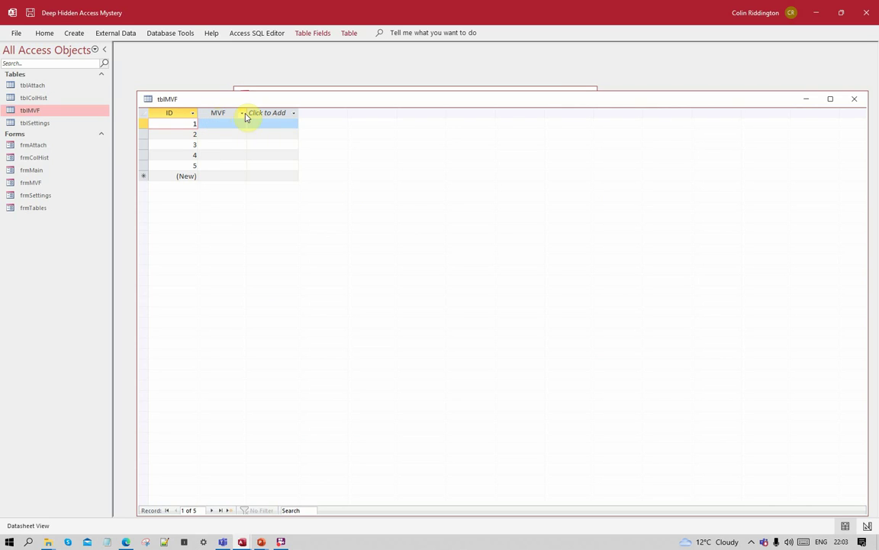
pyautogui.rightClick(202, 99)
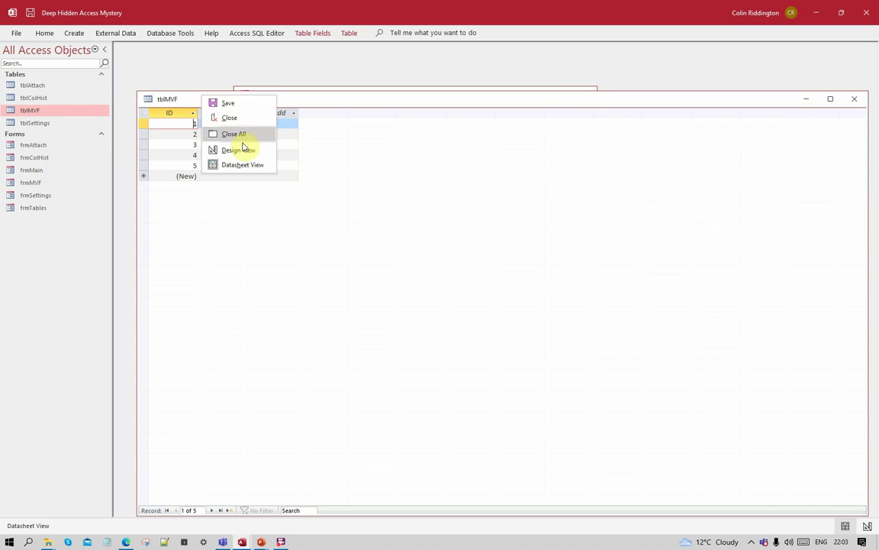
pyautogui.click(239, 148)
pyautogui.click(173, 141)
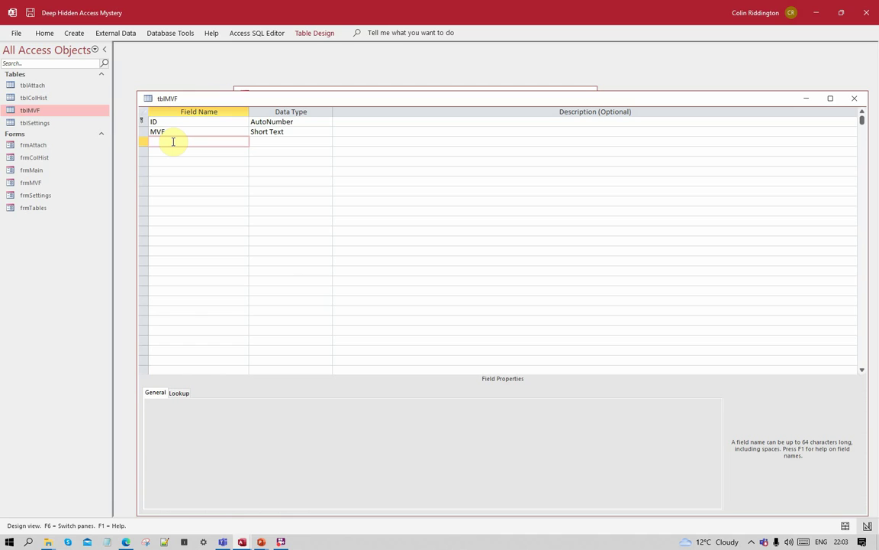
pyautogui.write('CHM')
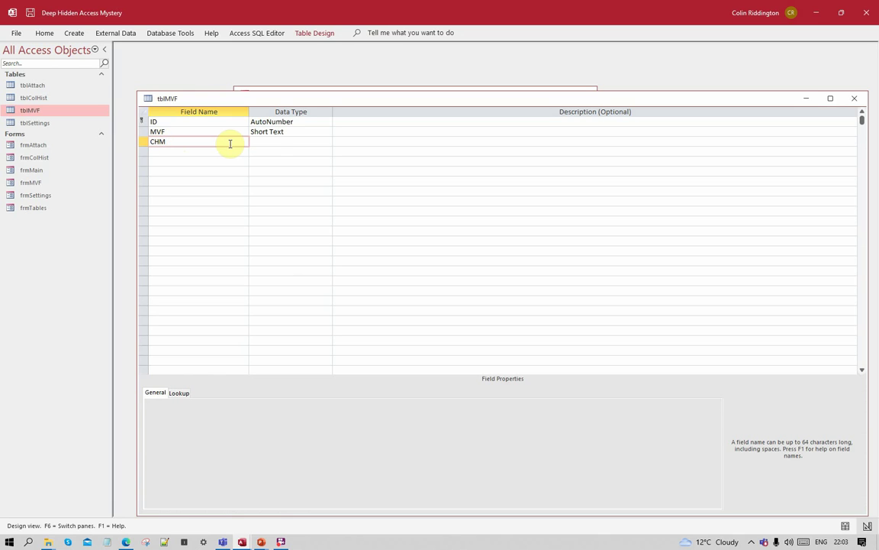
pyautogui.click(290, 141)
pyautogui.click(326, 141)
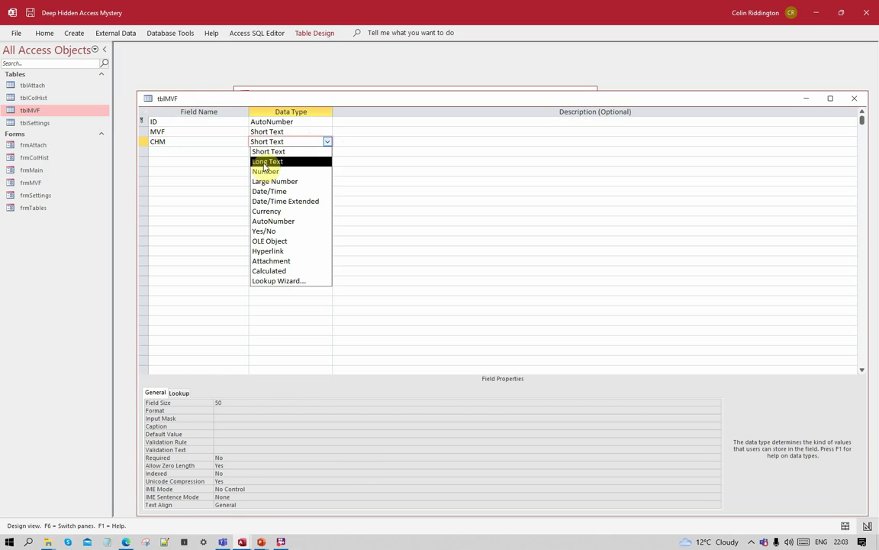
pyautogui.click(266, 161)
# Step: Set the CHM field's Append Only property to Yes, saving and closing the tblMVF design
pyautogui.click(205, 502)
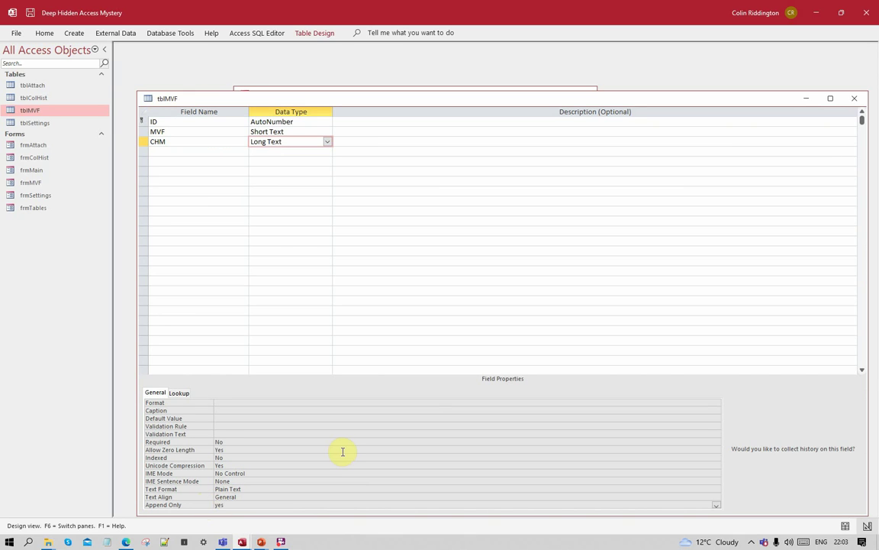
pyautogui.click(854, 97)
pyautogui.click(403, 303)
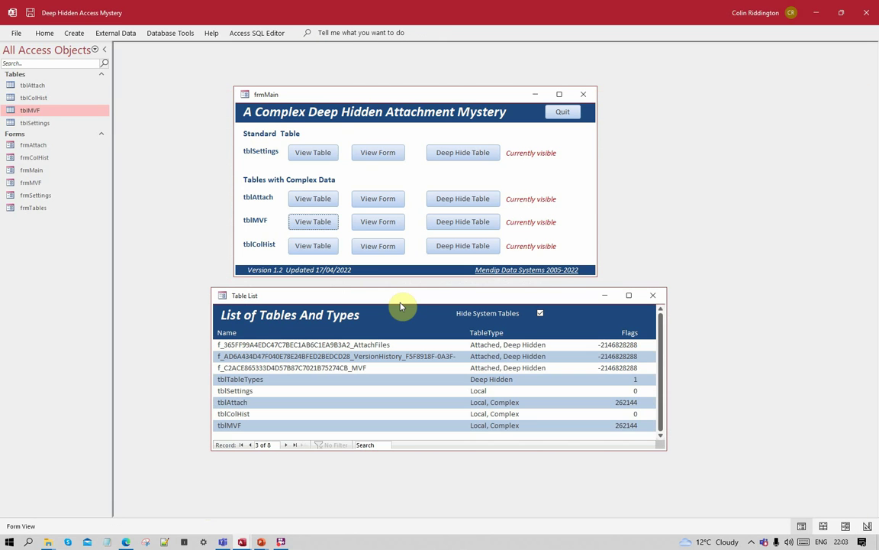
# Step: Check the multivalued data in tblMVF and the attachments in tblAttach, closing each table
pyautogui.doubleClick(42, 110)
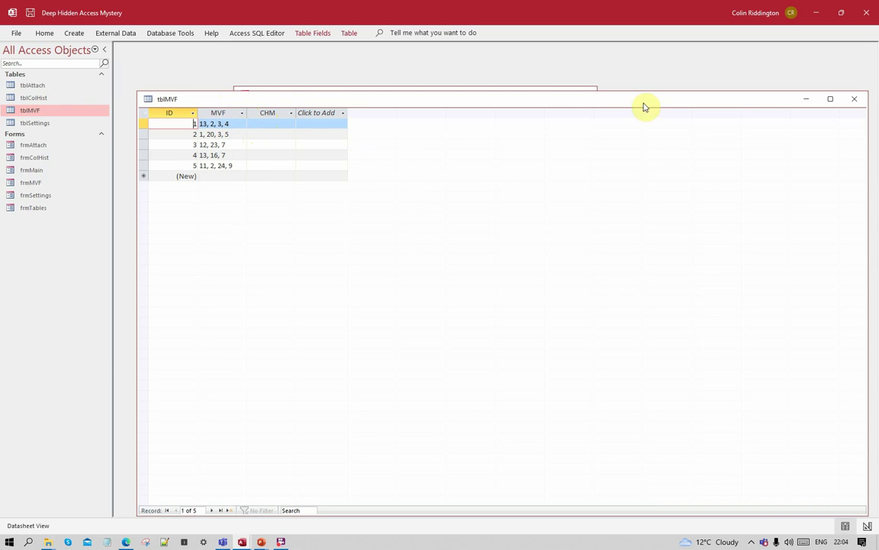
pyautogui.click(854, 99)
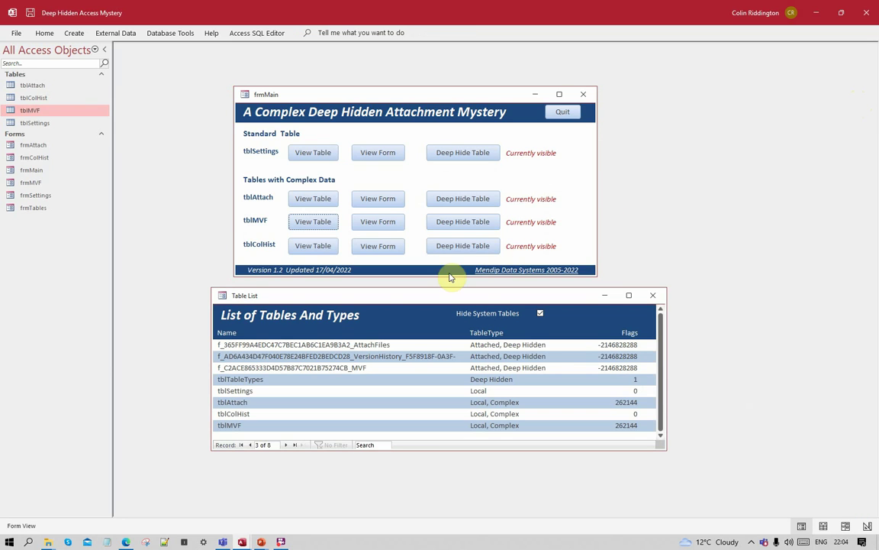
pyautogui.click(324, 200)
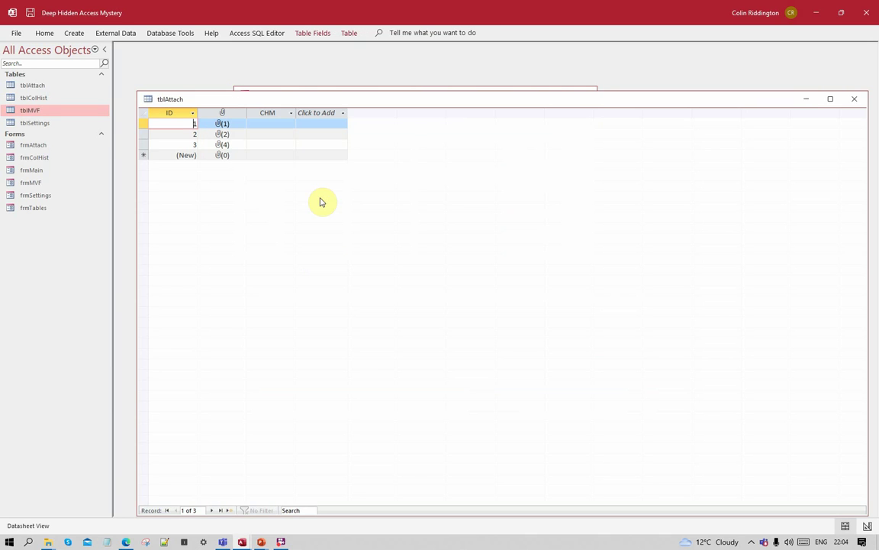
pyautogui.click(853, 99)
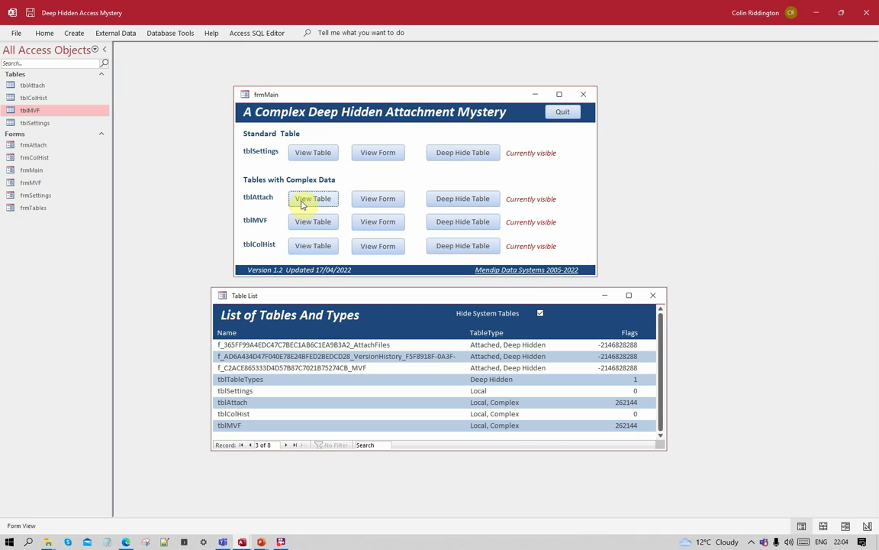
# Step: Deep hide tblAttach from frmMain and show it again, checking its attachments and closing the table
pyautogui.click(468, 200)
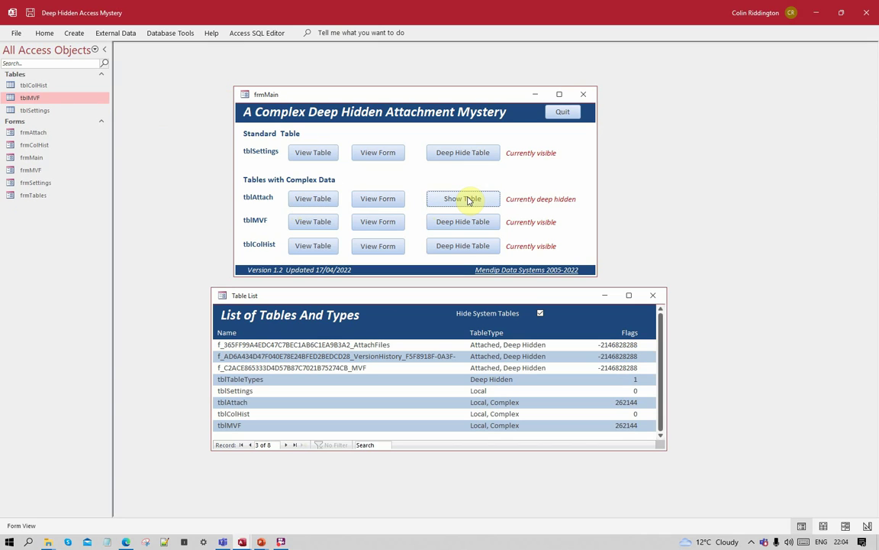
pyautogui.click(482, 195)
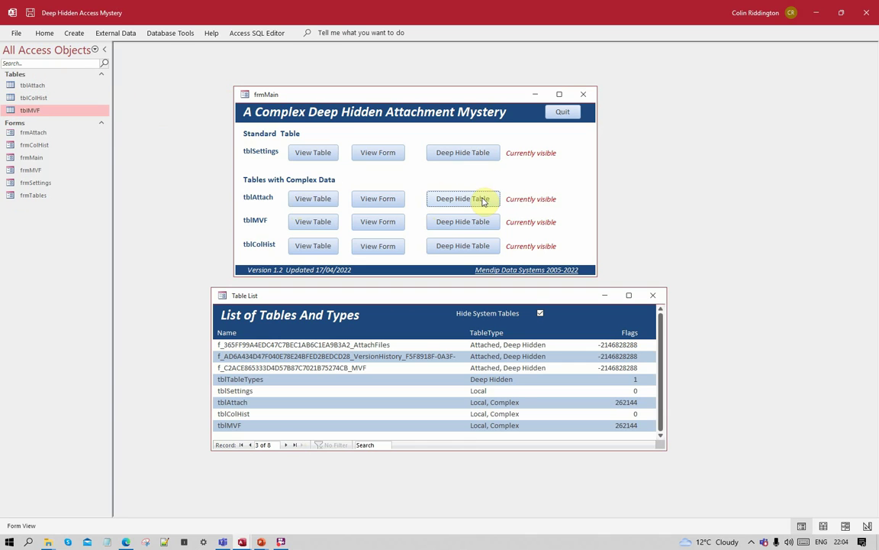
pyautogui.click(309, 198)
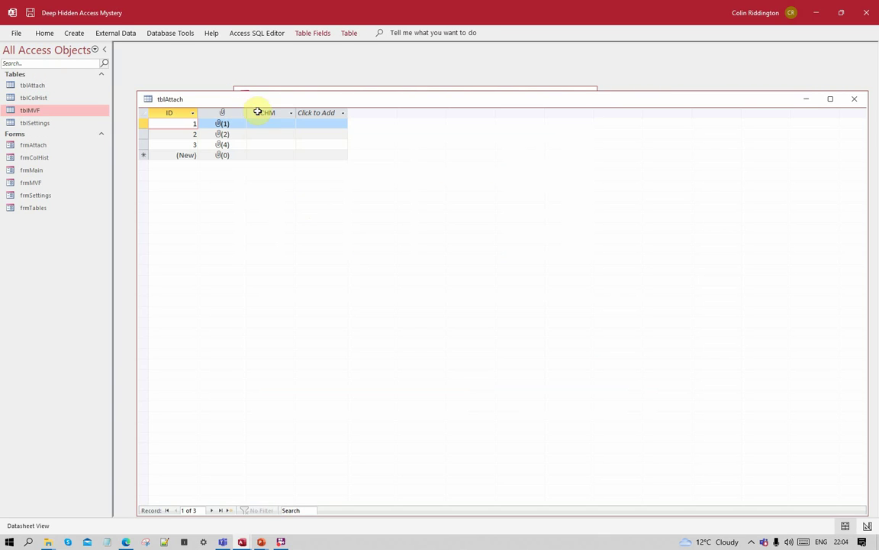
pyautogui.click(854, 98)
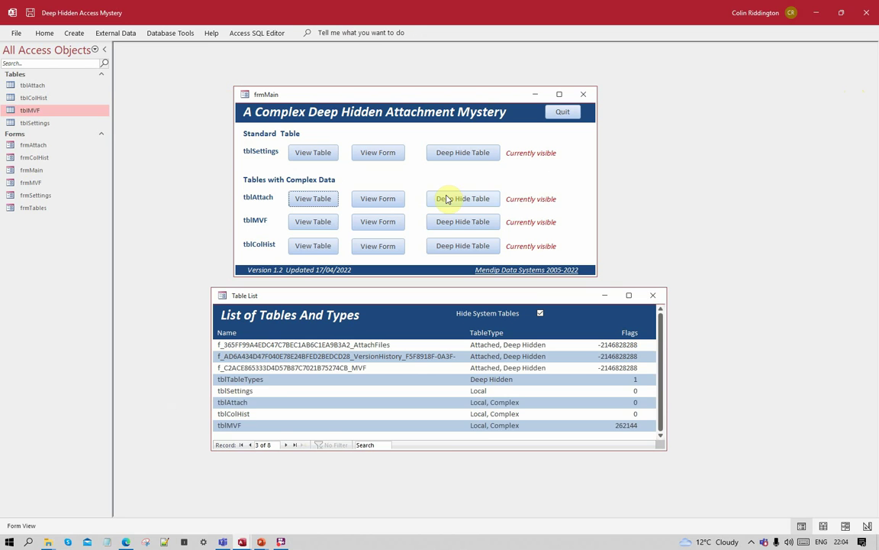
# Step: Deep hide tblMVF and show it again, viewing and closing its table before and after
pyautogui.click(326, 223)
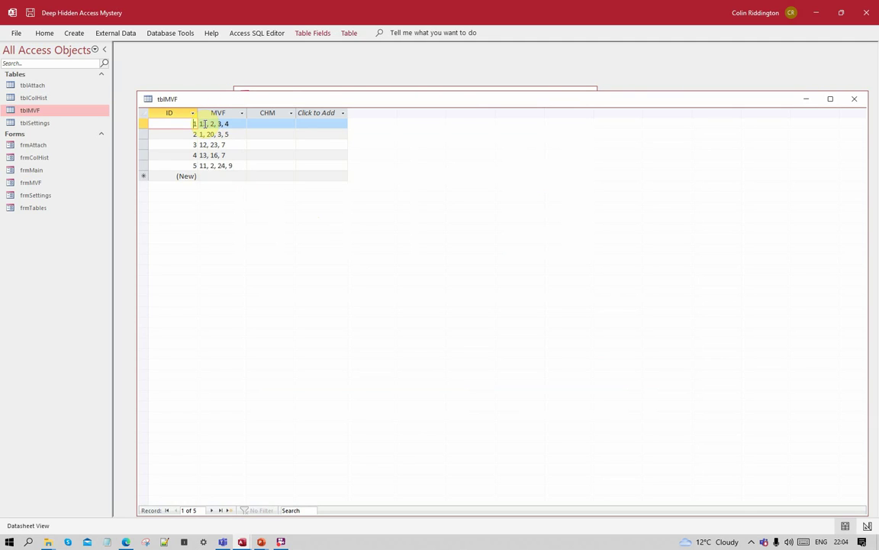
pyautogui.click(854, 98)
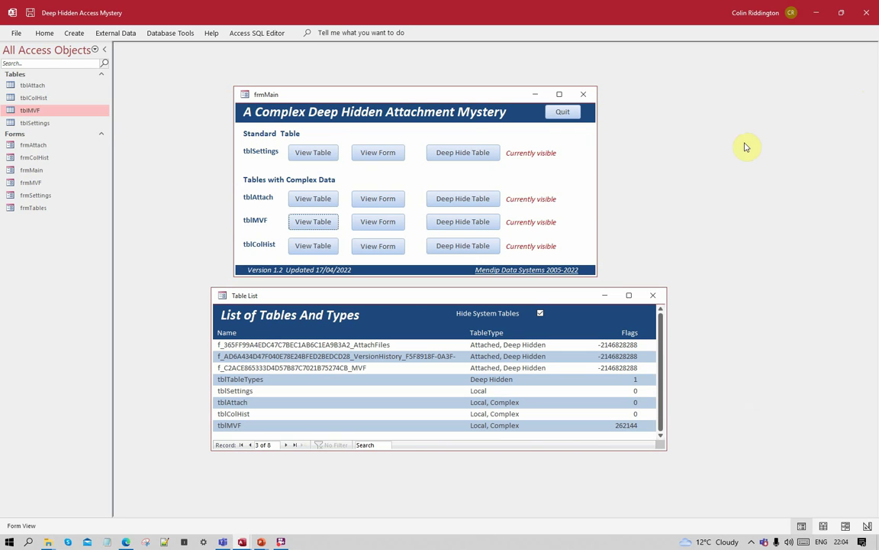
pyautogui.click(460, 223)
pyautogui.click(462, 223)
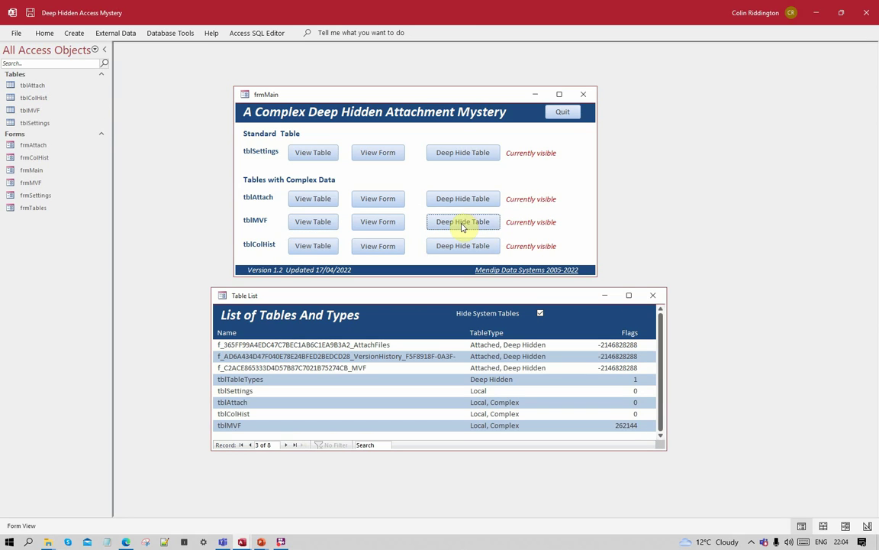
pyautogui.click(314, 222)
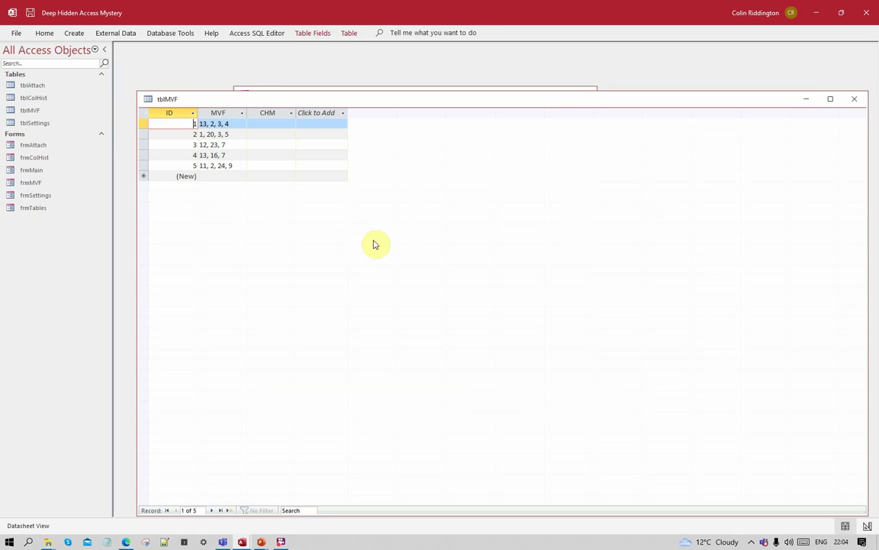
pyautogui.click(854, 99)
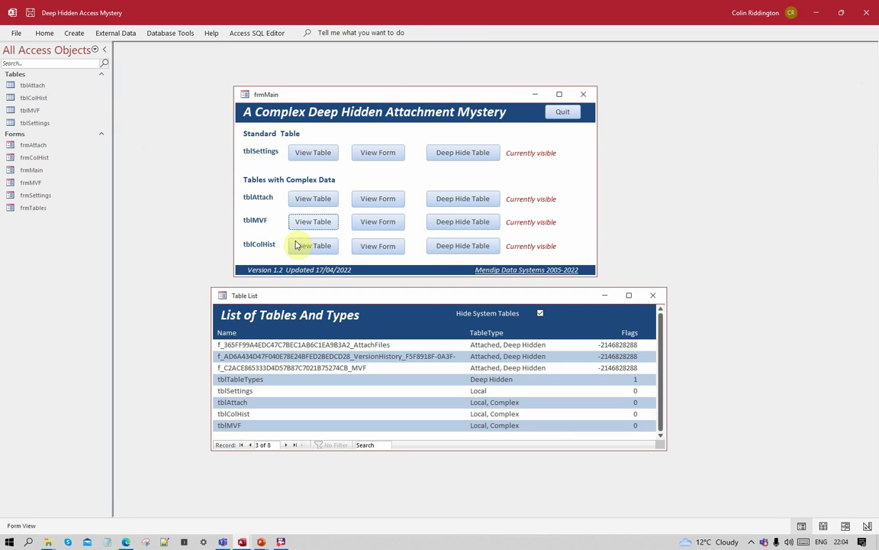
# Step: Open tblAttach from frmMain in Design View and permanently delete its CHM field
pyautogui.click(299, 198)
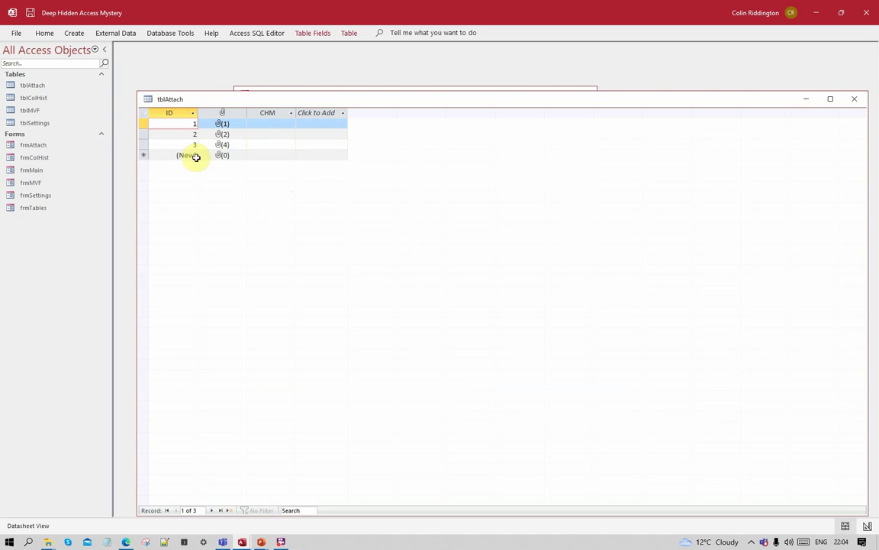
pyautogui.rightClick(304, 101)
pyautogui.click(331, 154)
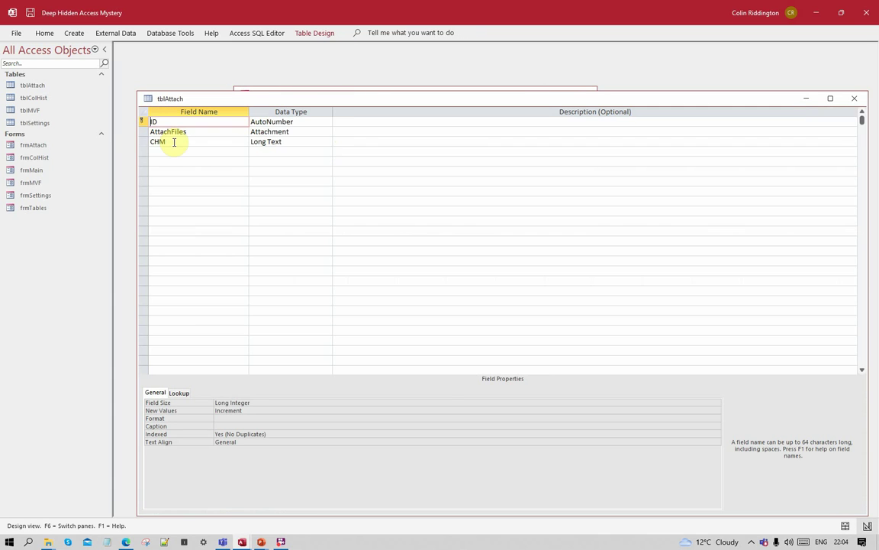
pyautogui.press('Delete')
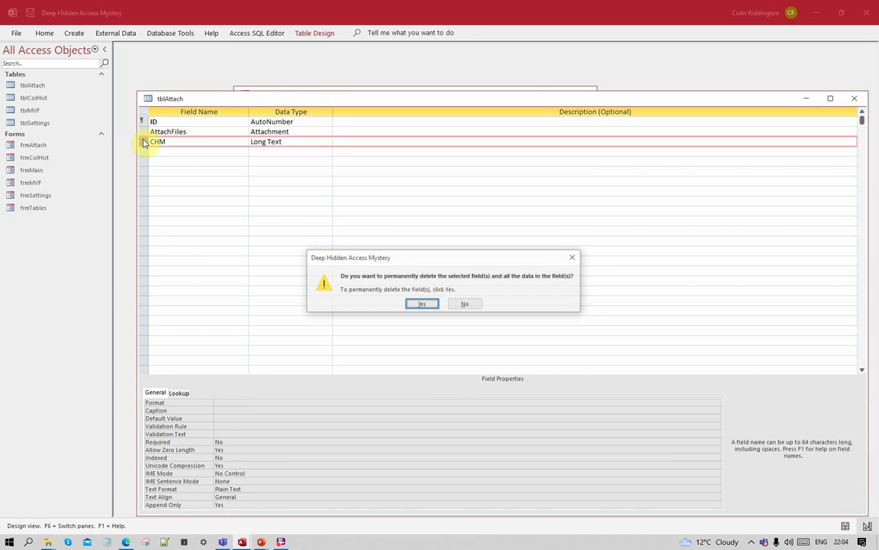
pyautogui.click(416, 305)
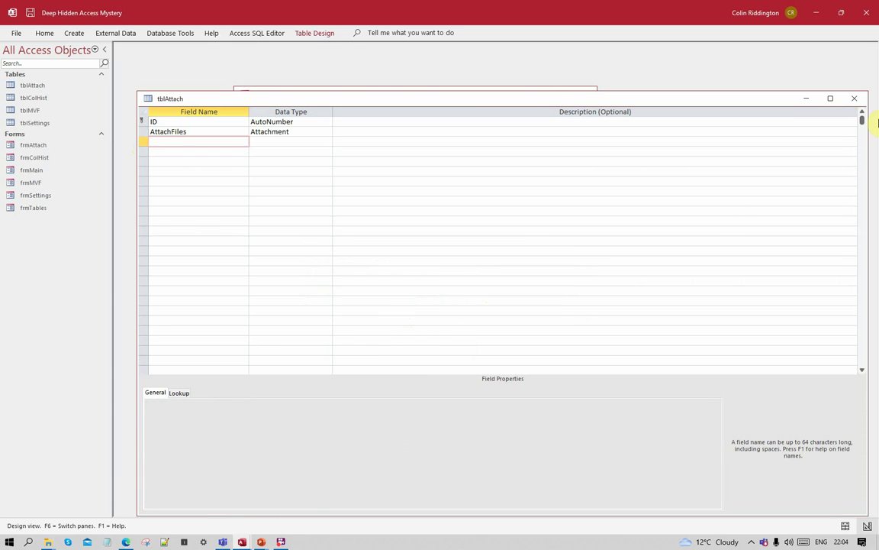
# Step: Save and close the tblAttach design, then view its attachment column from frmMain and close the table
pyautogui.click(854, 98)
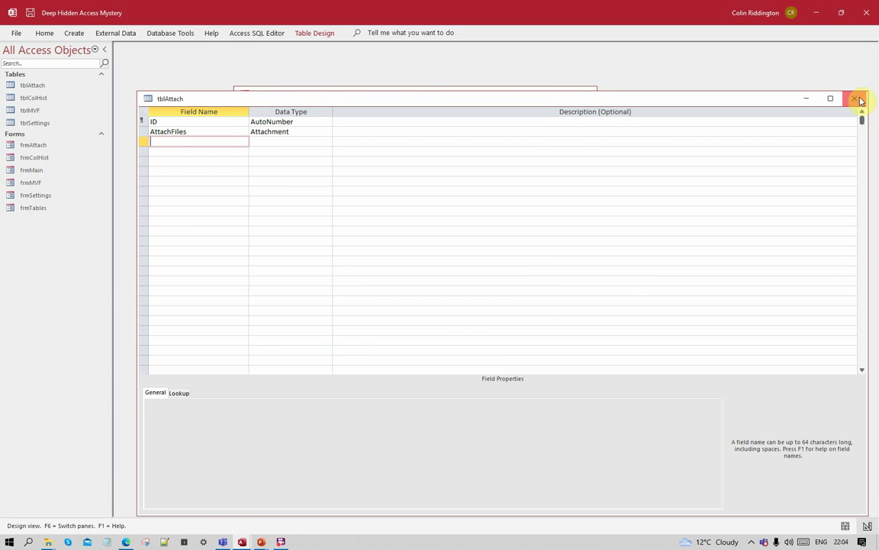
pyautogui.click(854, 97)
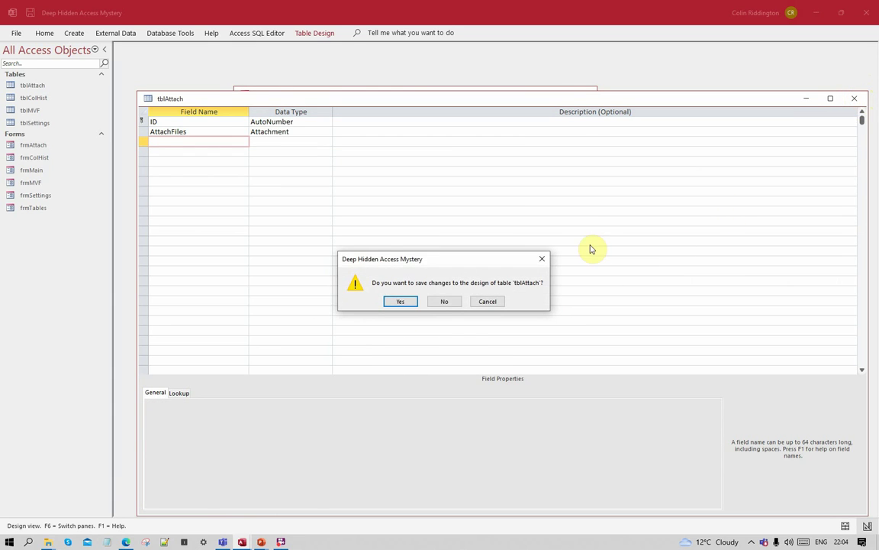
pyautogui.click(438, 303)
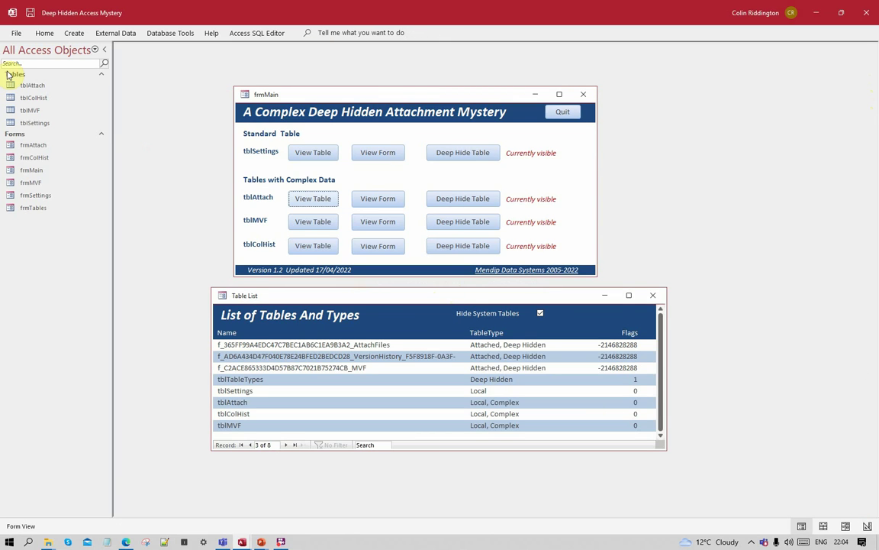
pyautogui.click(313, 199)
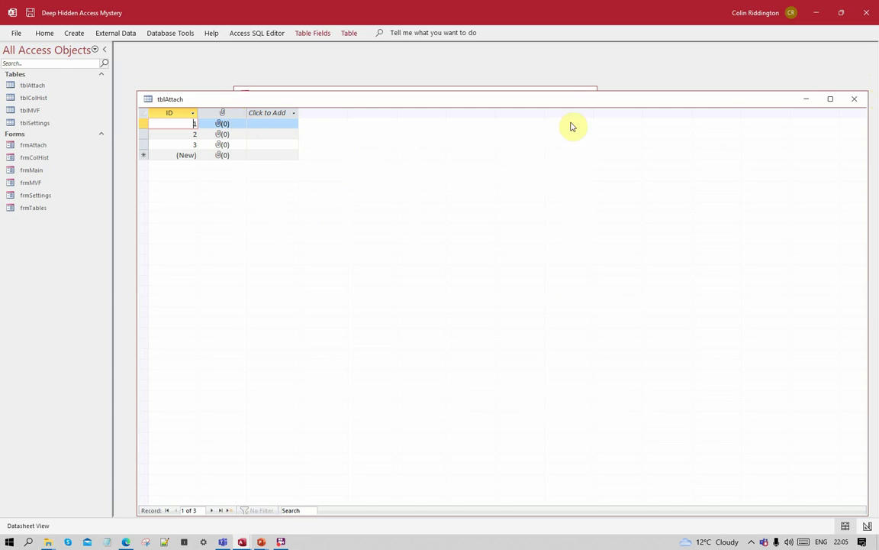
pyautogui.click(858, 100)
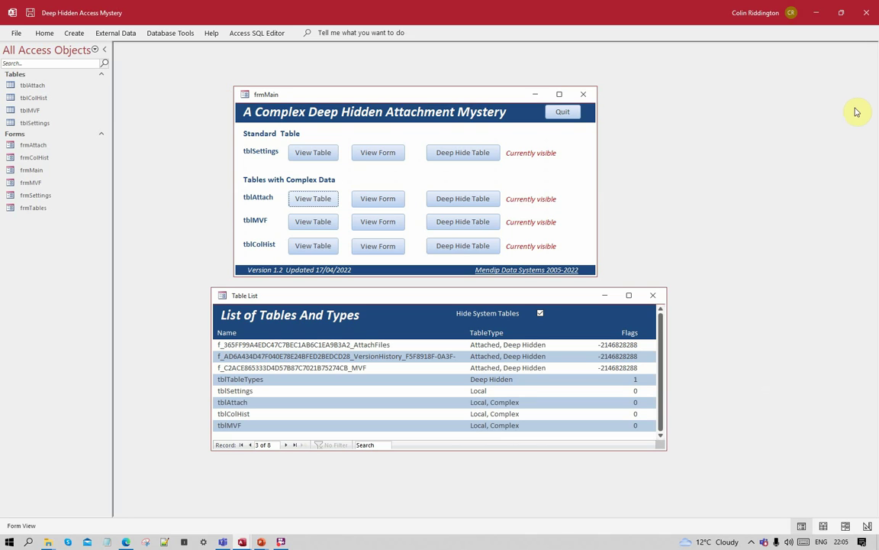
# Step: Add a Long Text field named CHM back to the tblAttach design with Append Only set to Yes
pyautogui.click(37, 85)
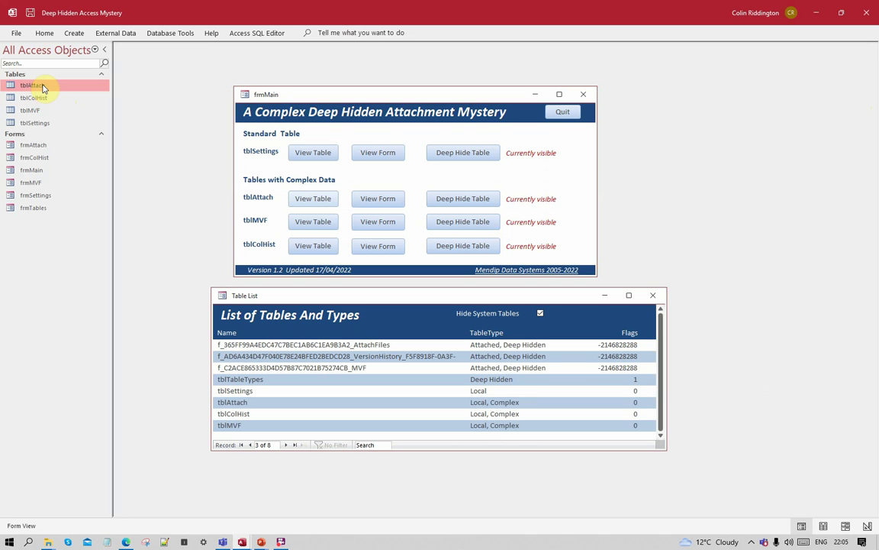
pyautogui.rightClick(39, 86)
pyautogui.click(63, 107)
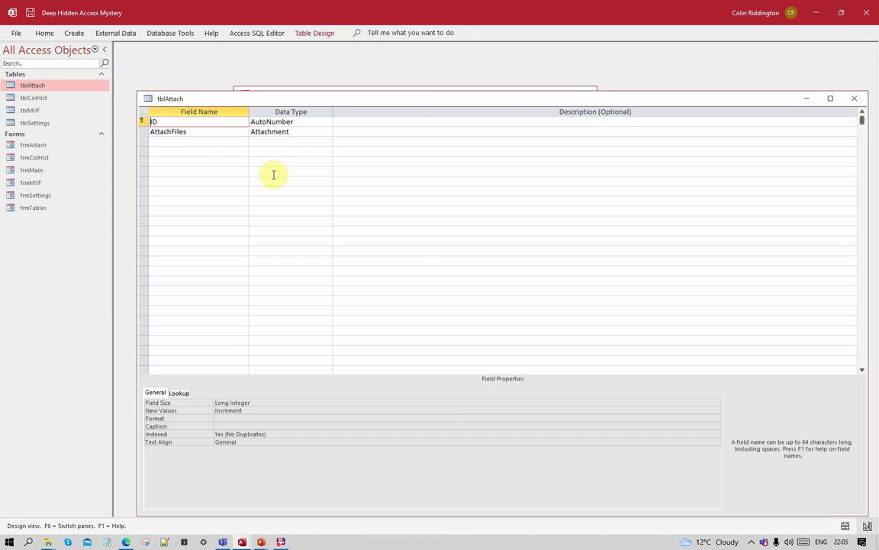
pyautogui.click(180, 140)
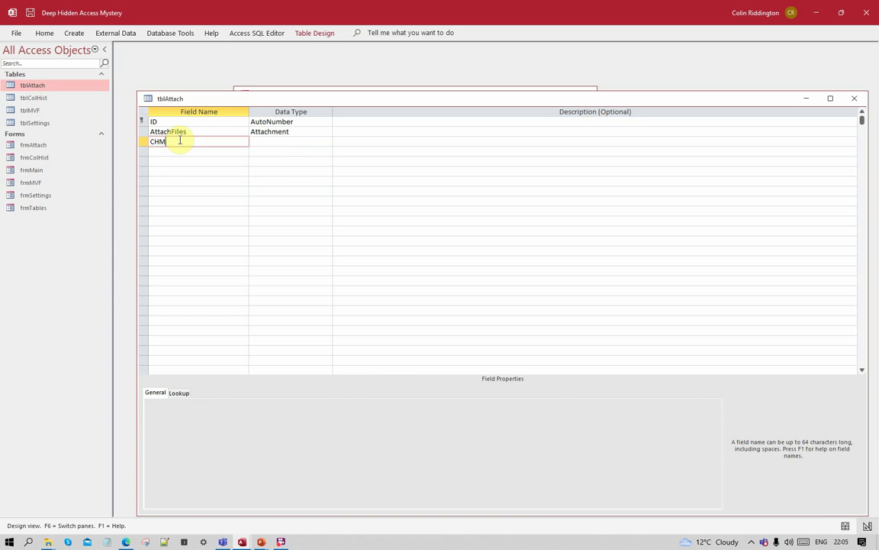
pyautogui.write('CHM')
pyautogui.click(255, 141)
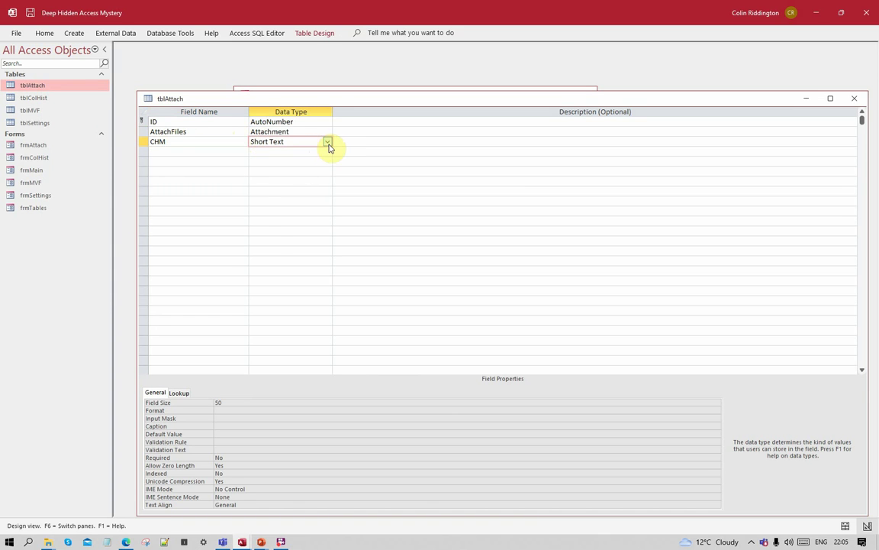
pyautogui.click(328, 142)
pyautogui.click(267, 161)
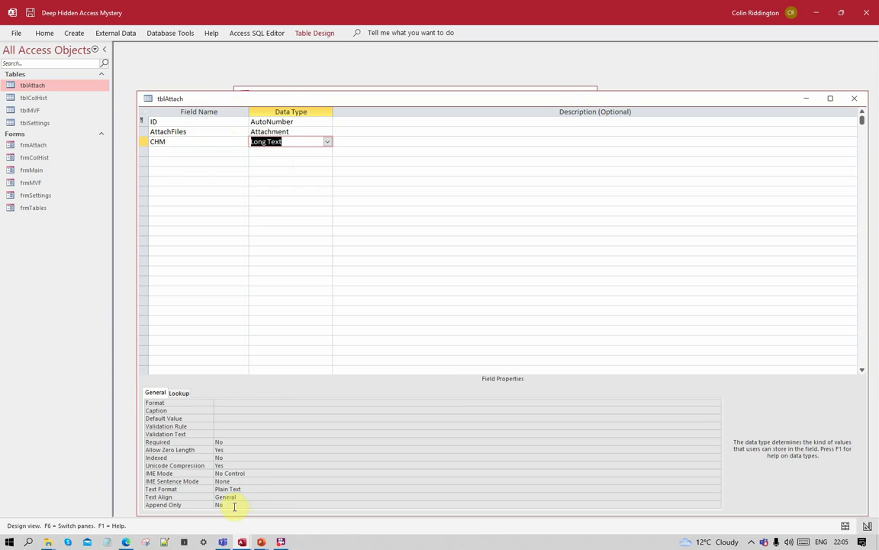
pyautogui.click(174, 504)
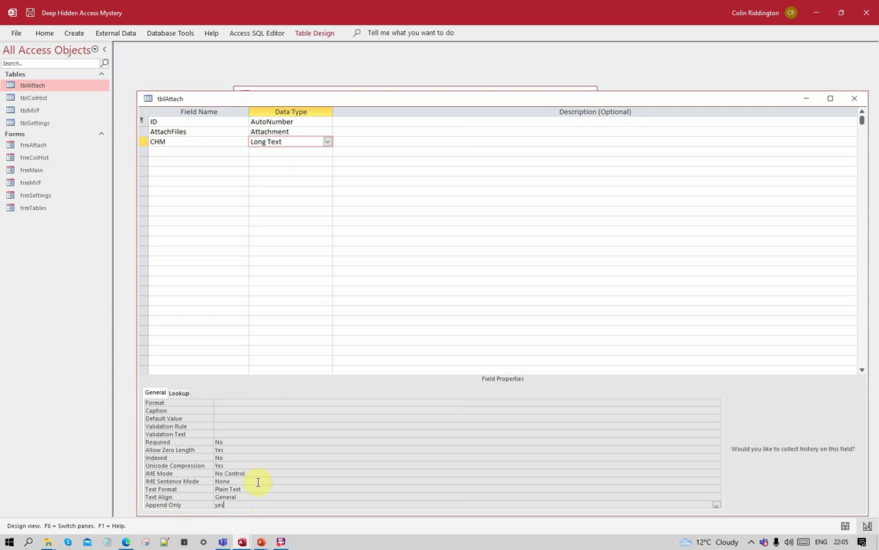
pyautogui.press('Return')
# Step: Save tblAttach and check its attachments in Datasheet View, then close the table and quit the database
pyautogui.click(43, 32)
pyautogui.click(45, 55)
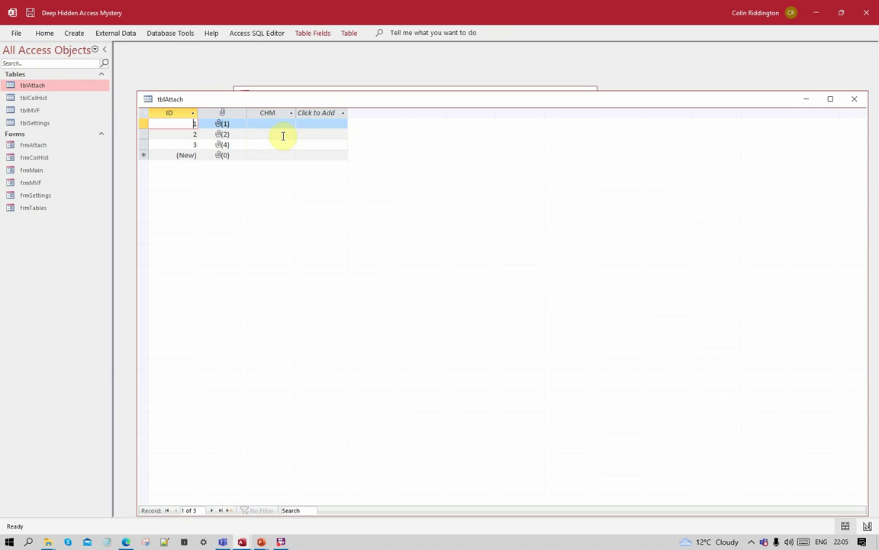
pyautogui.click(854, 98)
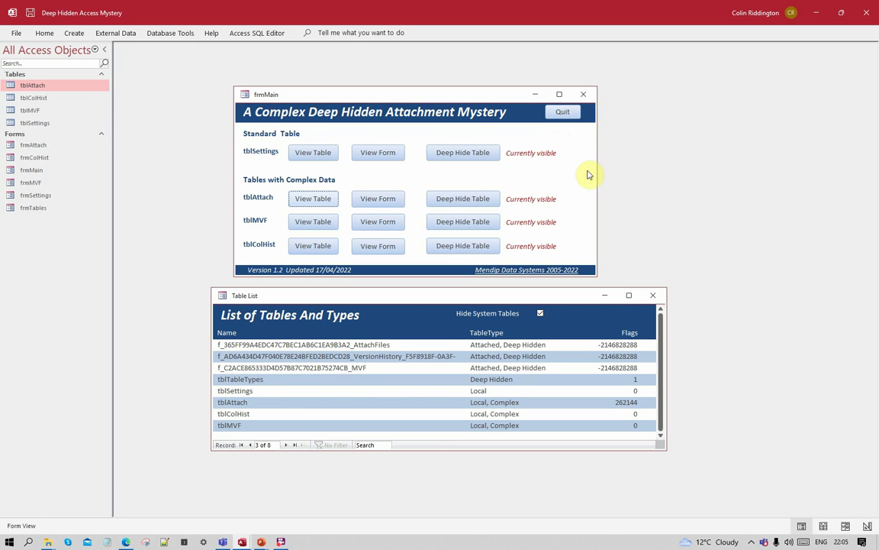
pyautogui.click(561, 118)
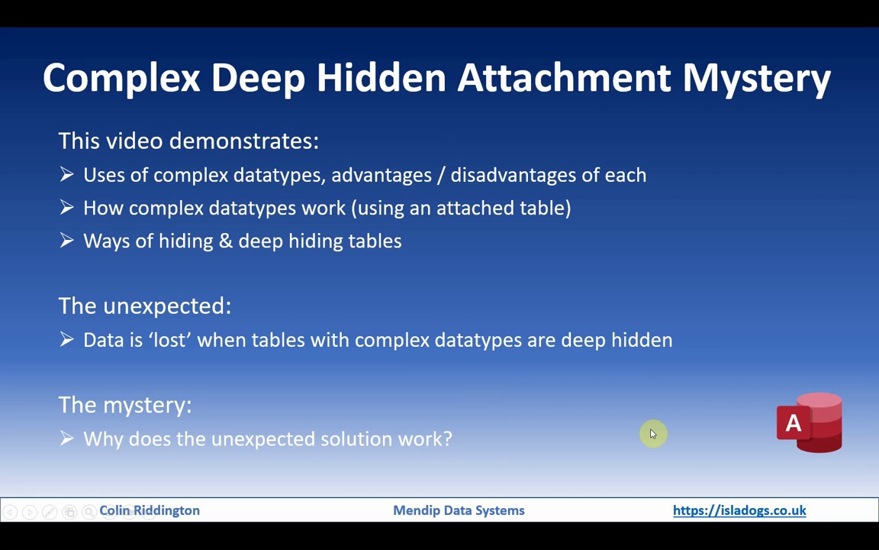
pyautogui.click(794, 285)
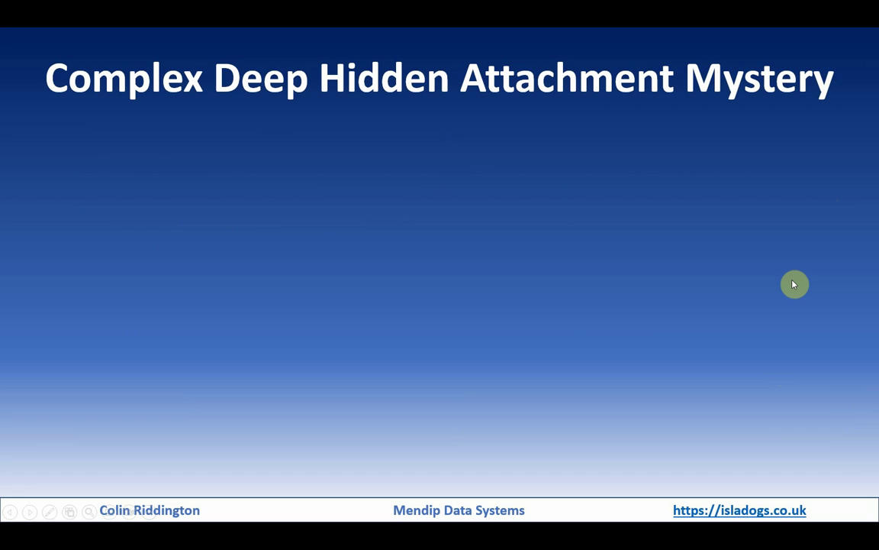